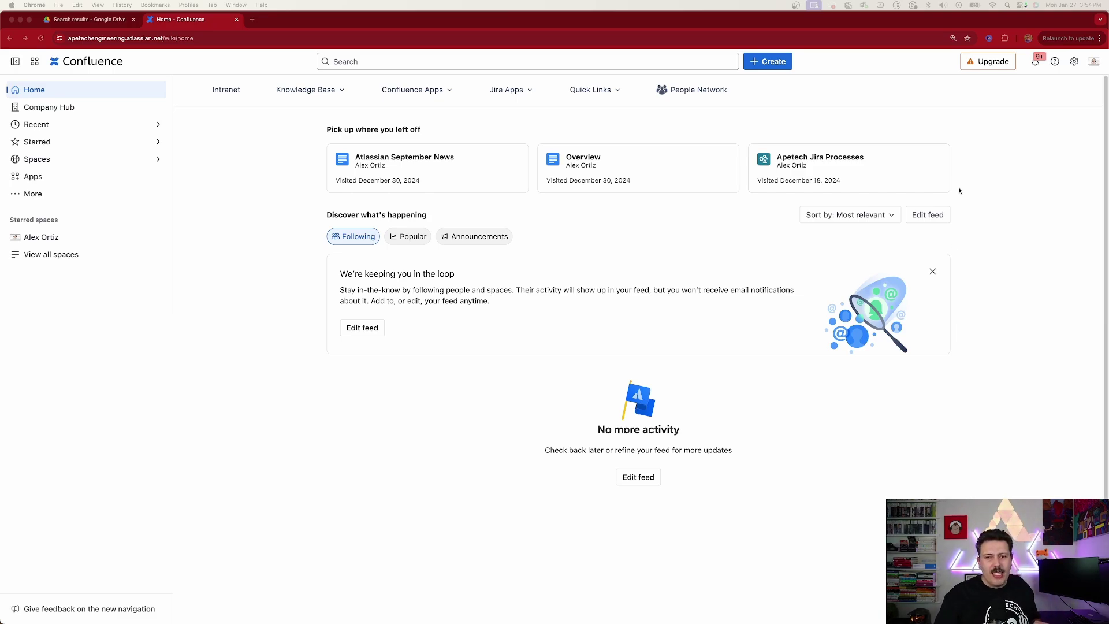
Open the Workflows for Confluence Introduction guide from the administration settings sidebar
{"action": "left_click", "coordinate": [1075, 61]}
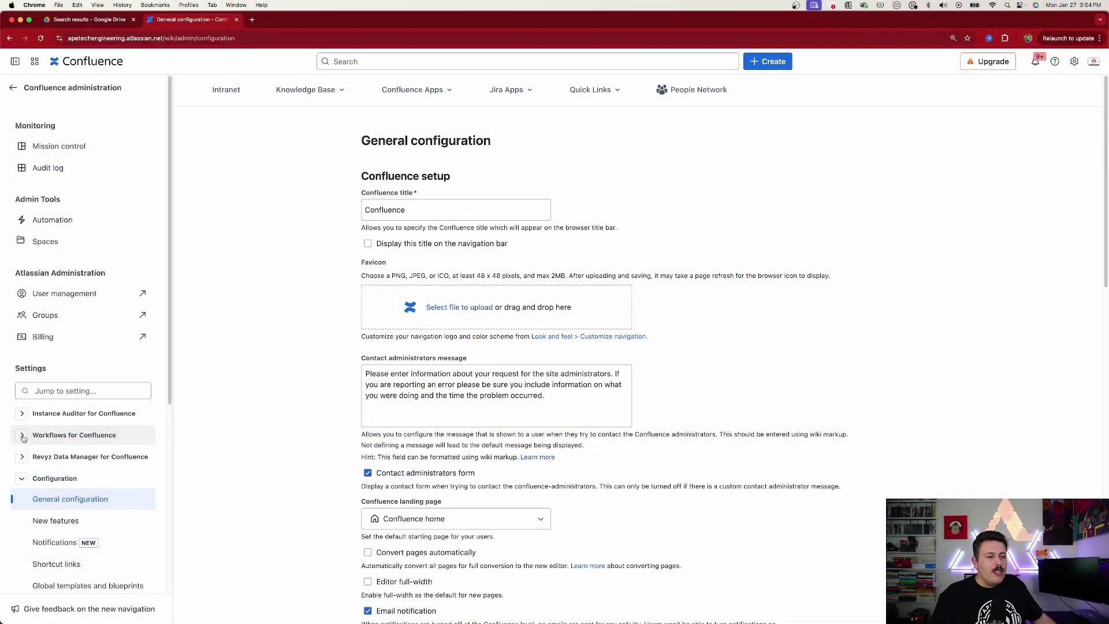
{"action": "left_click", "coordinate": [21, 438]}
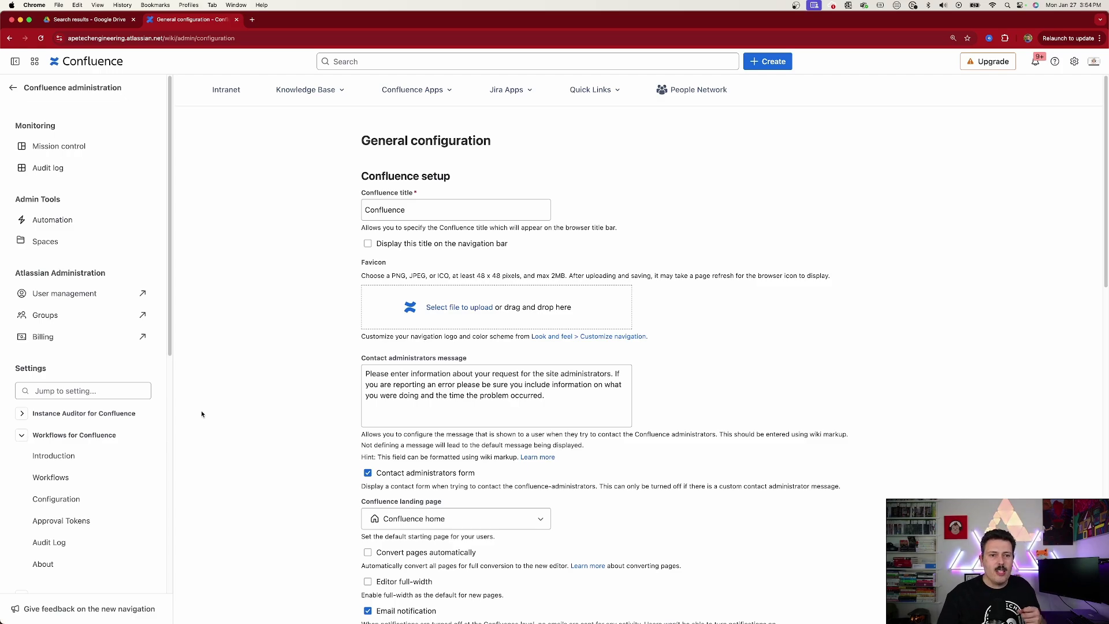
{"action": "left_click", "coordinate": [71, 457]}
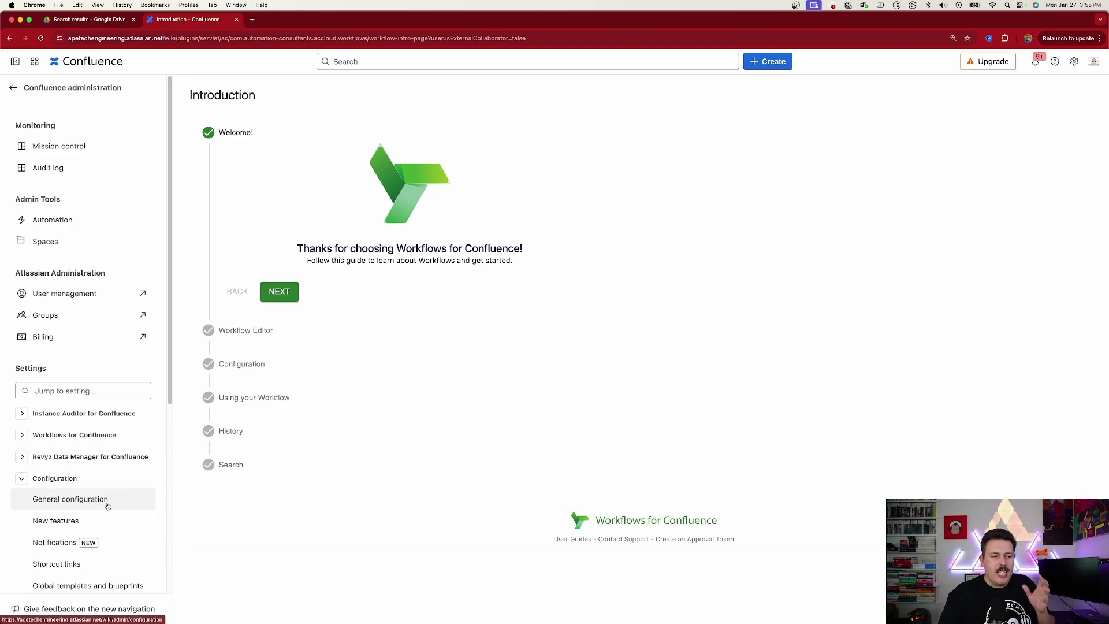
Show the Workflows admin list with Basic, Simple Approval, Content Expiry, Content Restricting and Two-Stage Approval
{"action": "left_click", "coordinate": [24, 437]}
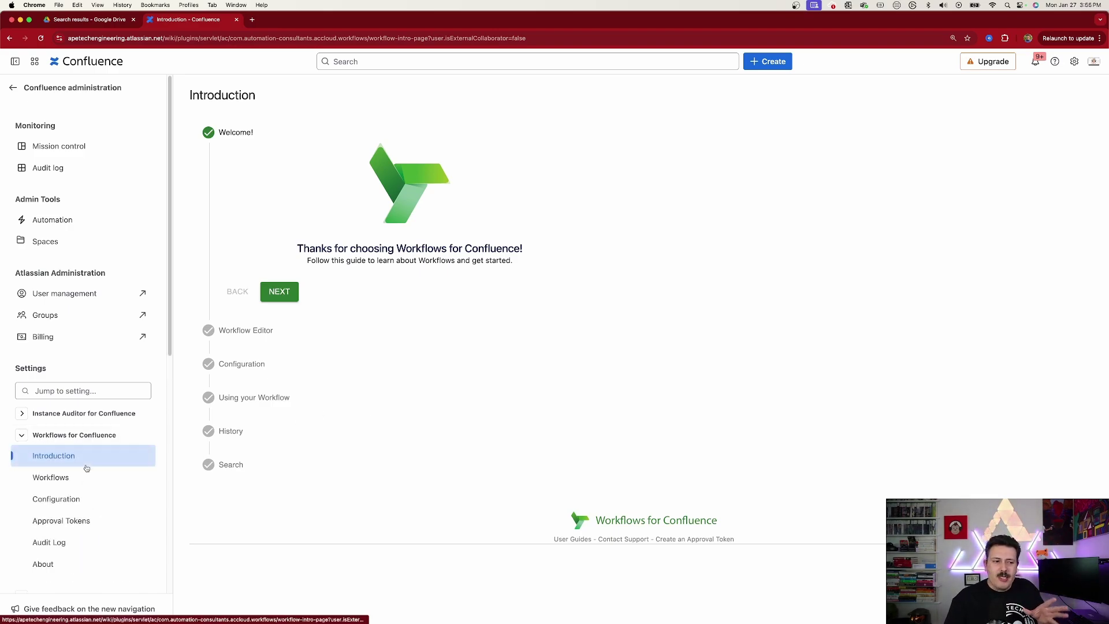
{"action": "left_click", "coordinate": [60, 480]}
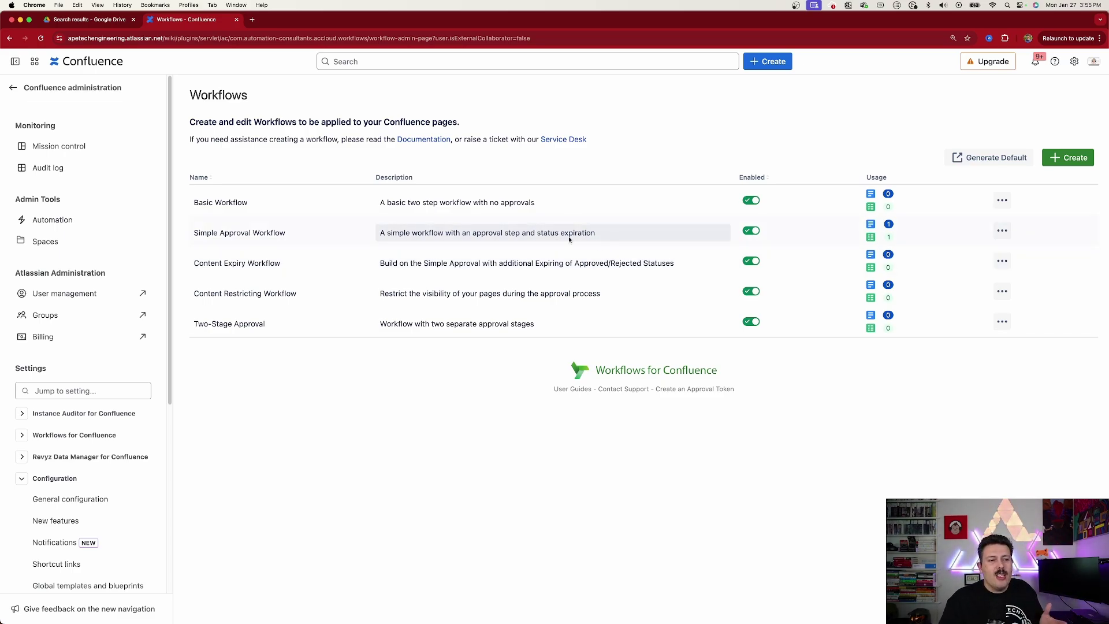
{"action": "left_click", "coordinate": [1005, 232]}
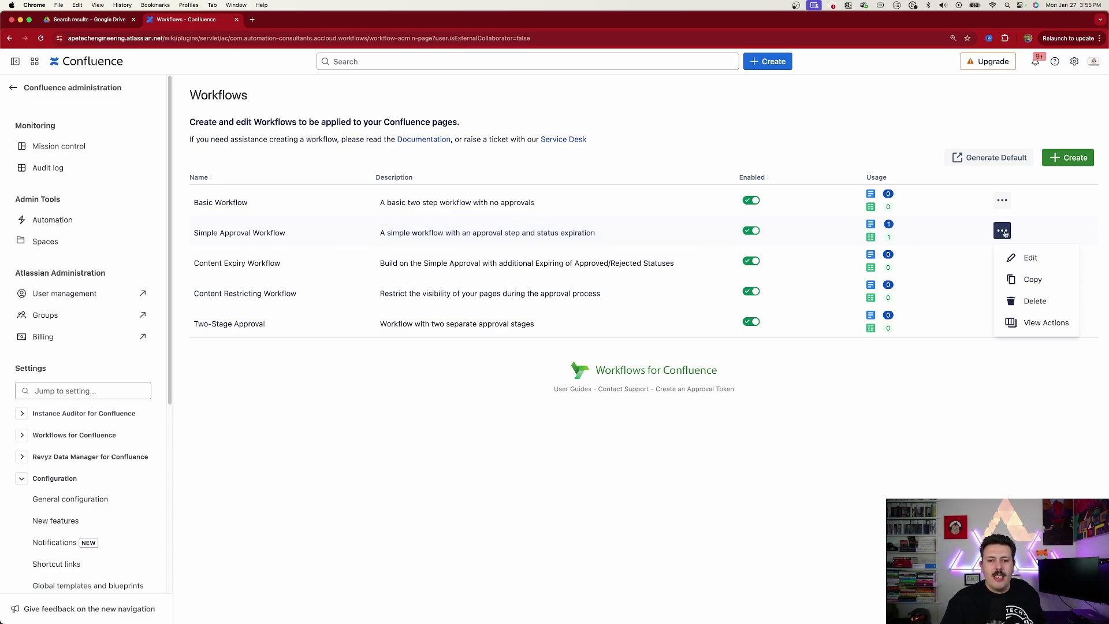
{"action": "left_click", "coordinate": [1034, 260]}
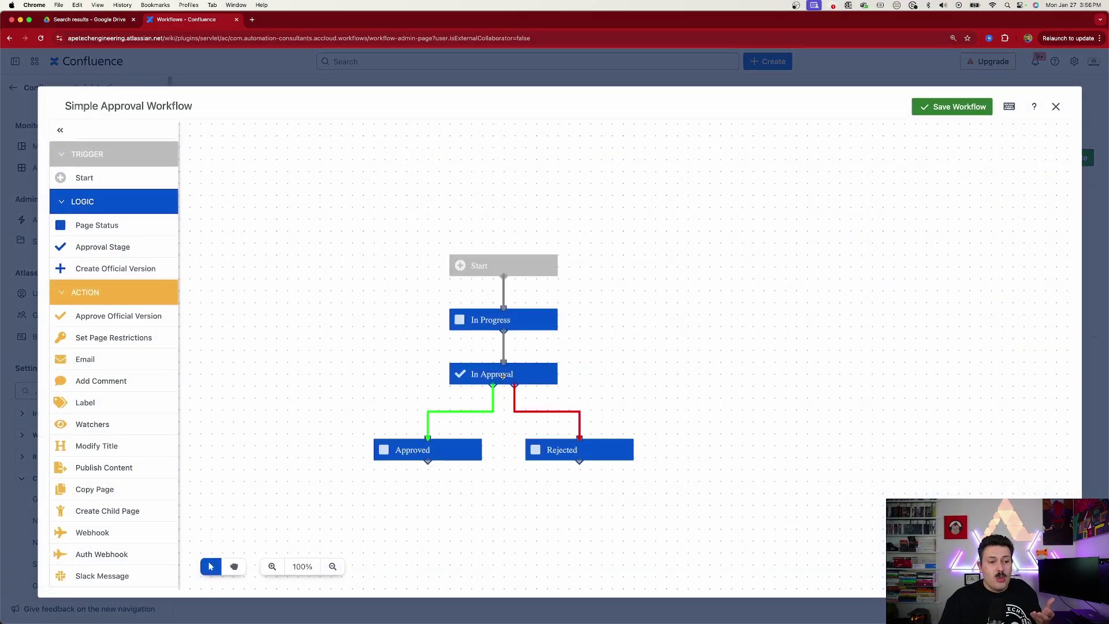
{"action": "left_click", "coordinate": [503, 376]}
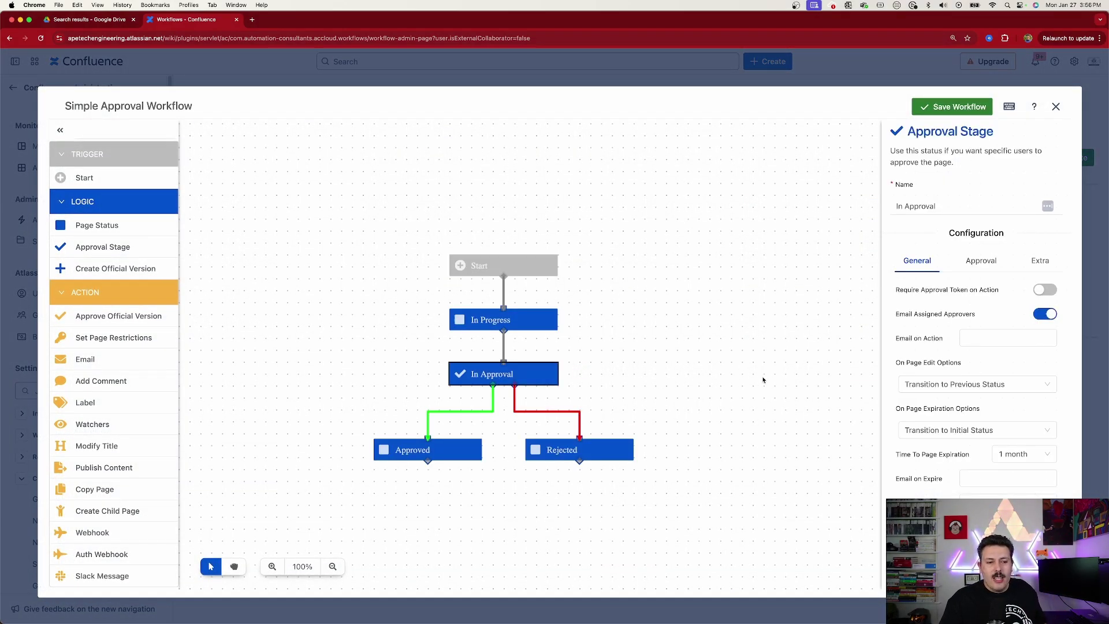
{"action": "left_click", "coordinate": [980, 263]}
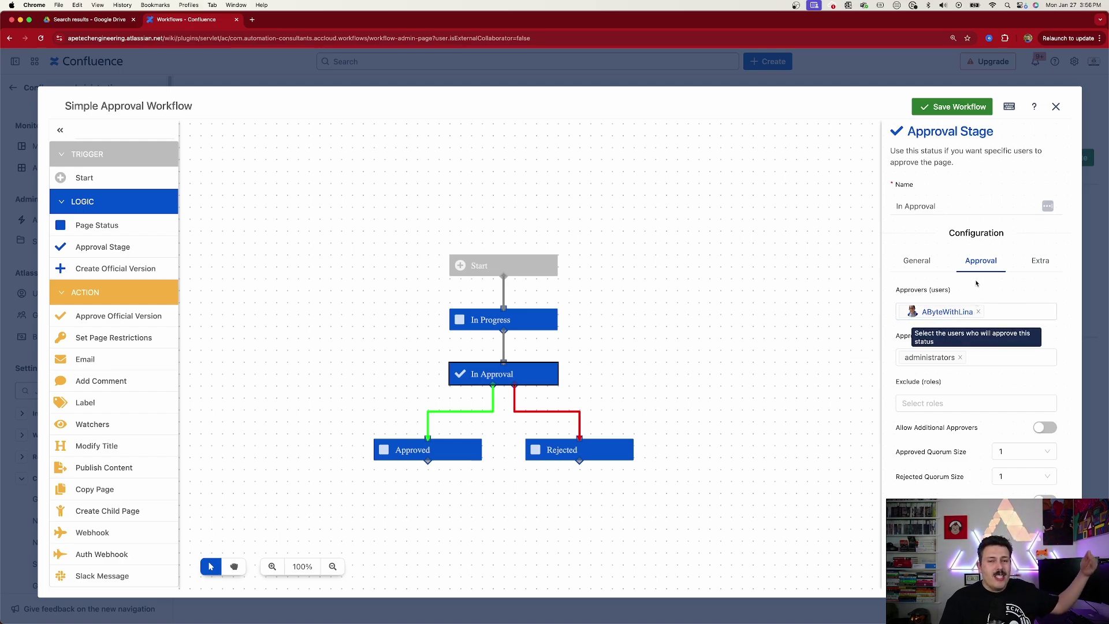
{"action": "left_click", "coordinate": [1057, 106]}
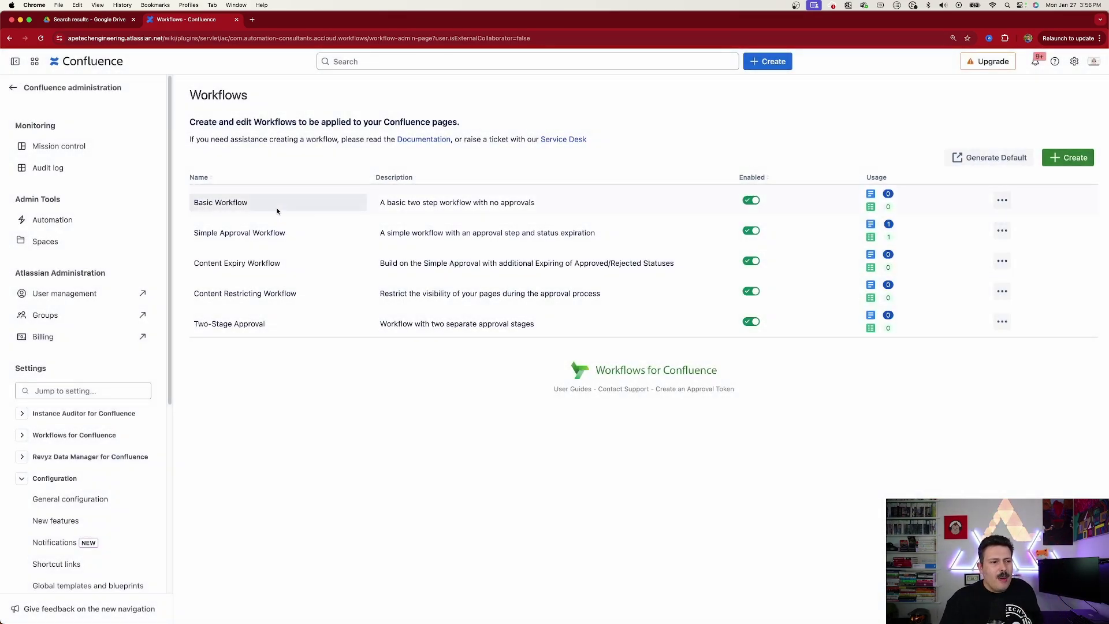
{"action": "left_click", "coordinate": [1002, 200]}
{"action": "left_click", "coordinate": [1033, 229]}
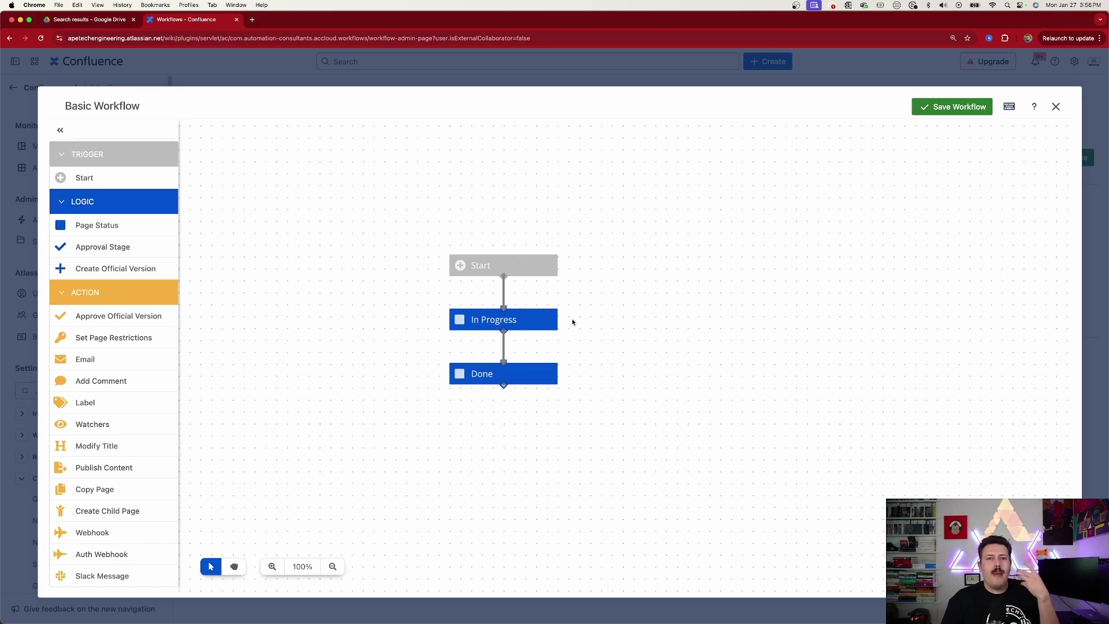
{"action": "left_click", "coordinate": [506, 383]}
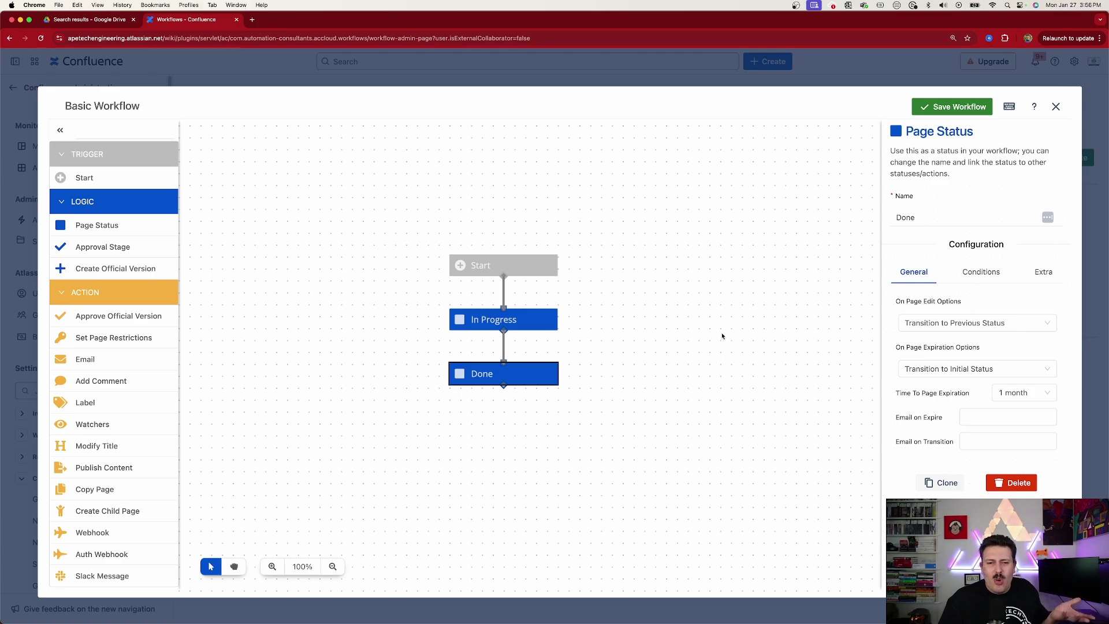
{"action": "left_click", "coordinate": [1055, 107]}
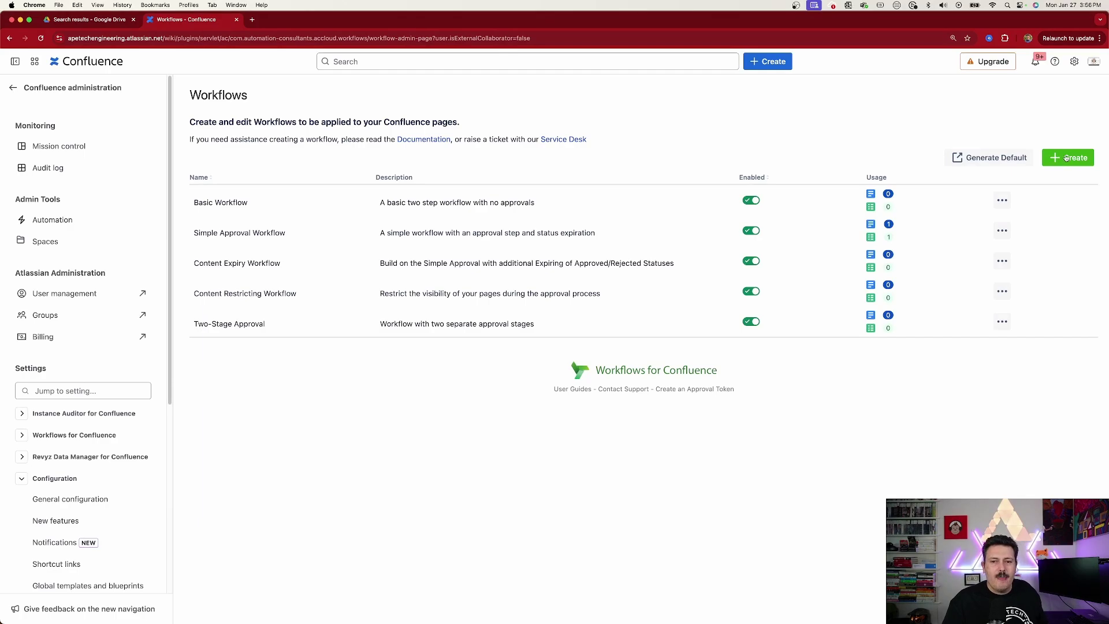
Cancel a new workflow, then copy Basic Workflow into an editable 'Copy of Basic Workflow'
{"action": "left_click", "coordinate": [1066, 158]}
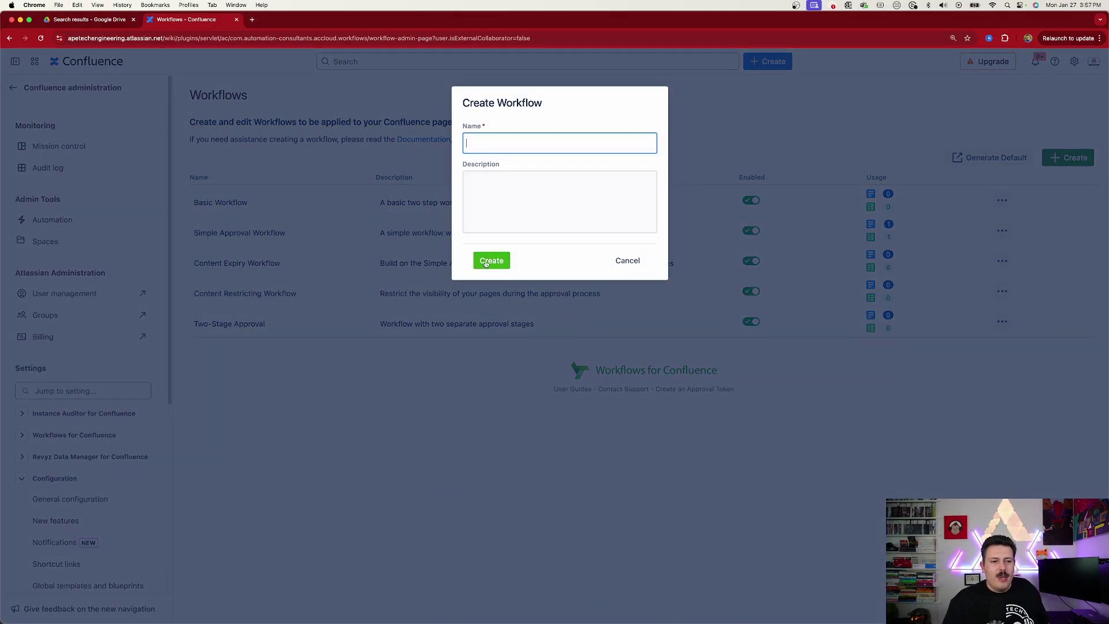
{"action": "left_click", "coordinate": [627, 261]}
{"action": "left_click", "coordinate": [1003, 200]}
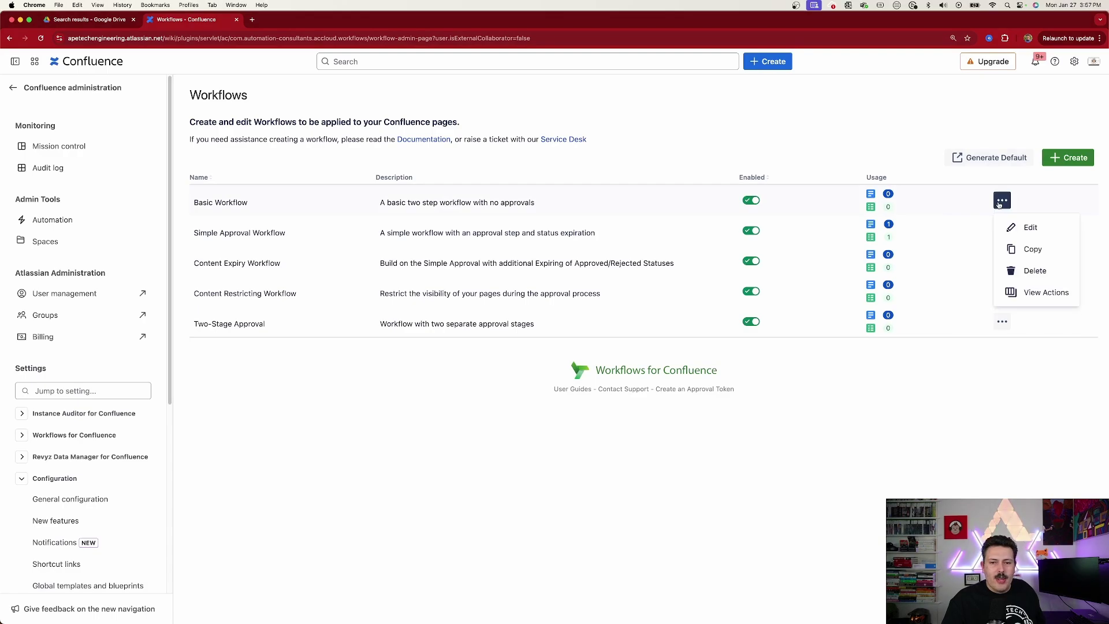
{"action": "left_click", "coordinate": [1031, 250]}
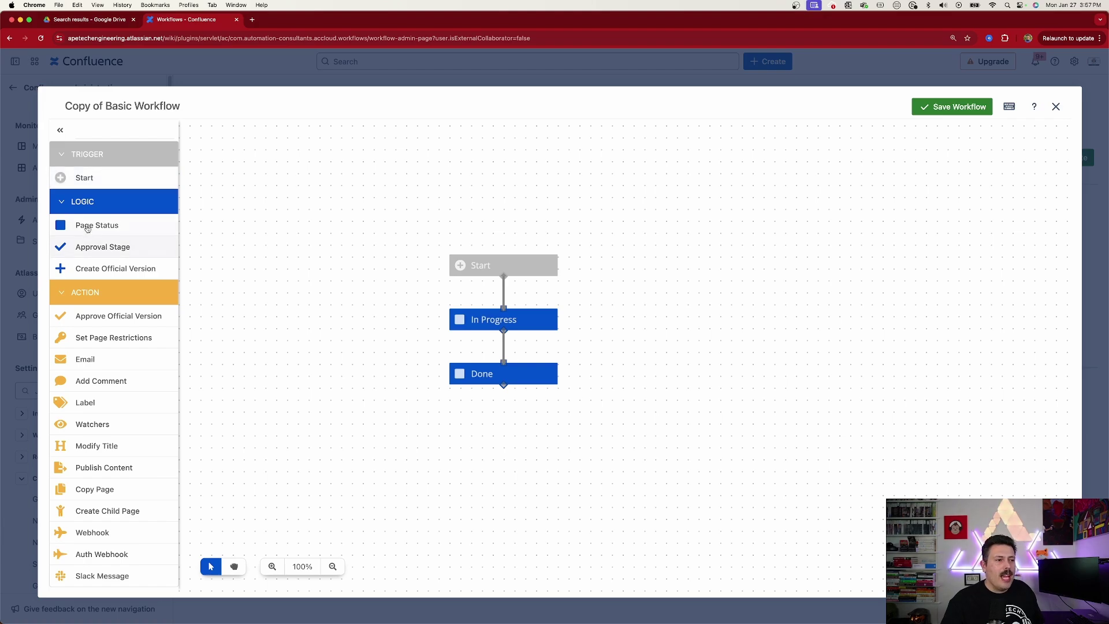
Place Page Status, Approval Stage, Create Official Version, Set Page Restrictions, Email, Add Comment, Label, Watchers and Slack Message nodes on the canvas
{"action": "left_click_drag", "start_coordinate": [99, 230], "coordinate": [319, 318]}
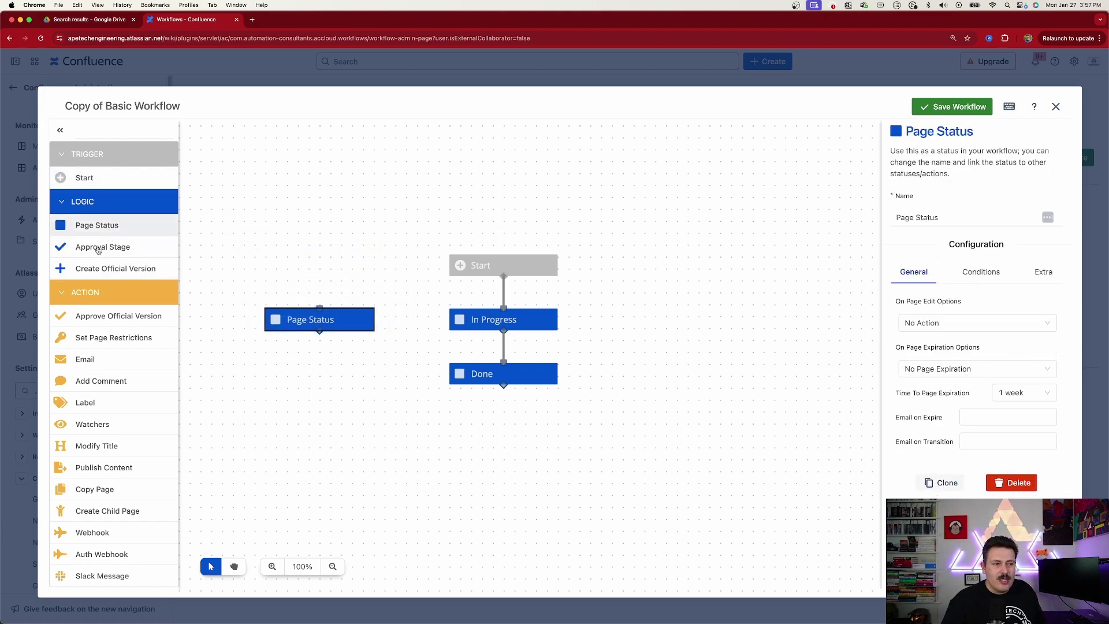
{"action": "left_click_drag", "start_coordinate": [81, 252], "coordinate": [307, 259]}
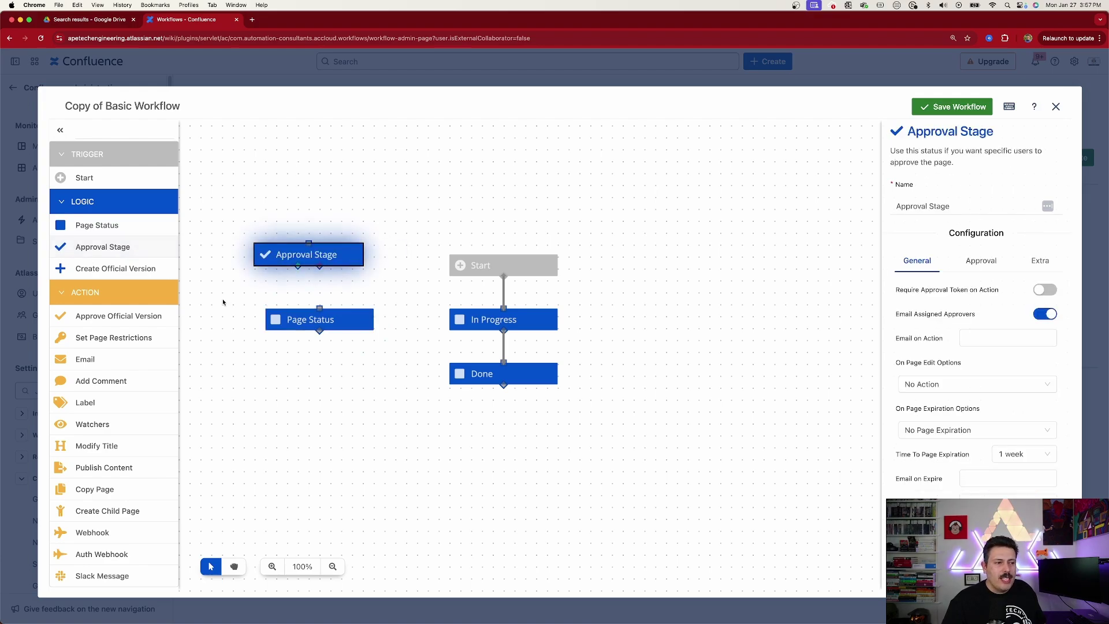
{"action": "left_click_drag", "start_coordinate": [96, 269], "coordinate": [286, 385]}
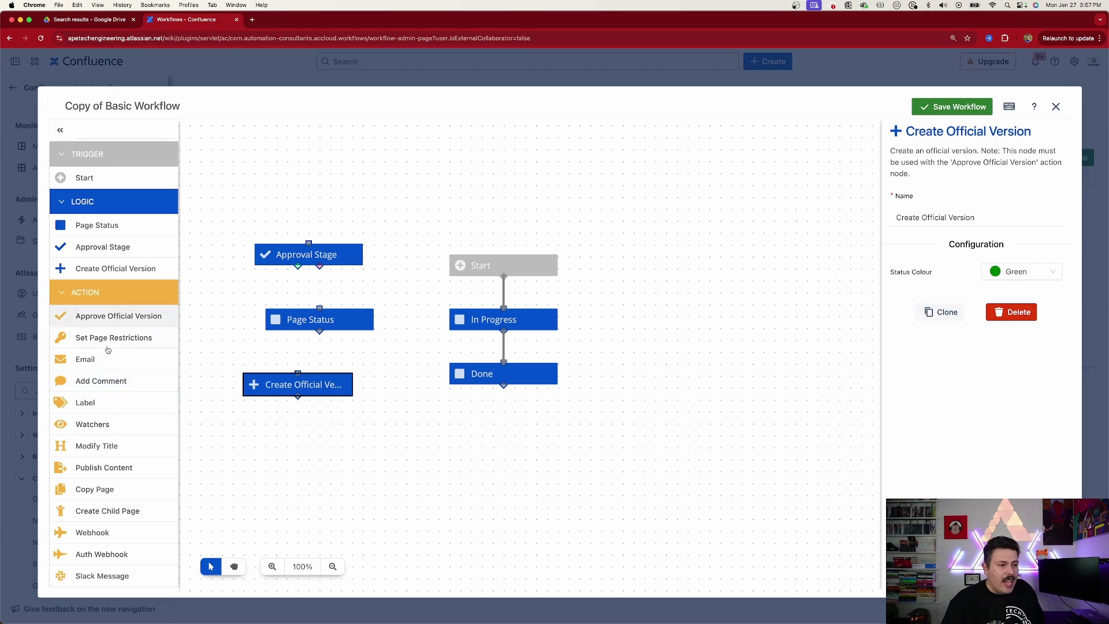
{"action": "left_click_drag", "start_coordinate": [104, 342], "coordinate": [520, 433]}
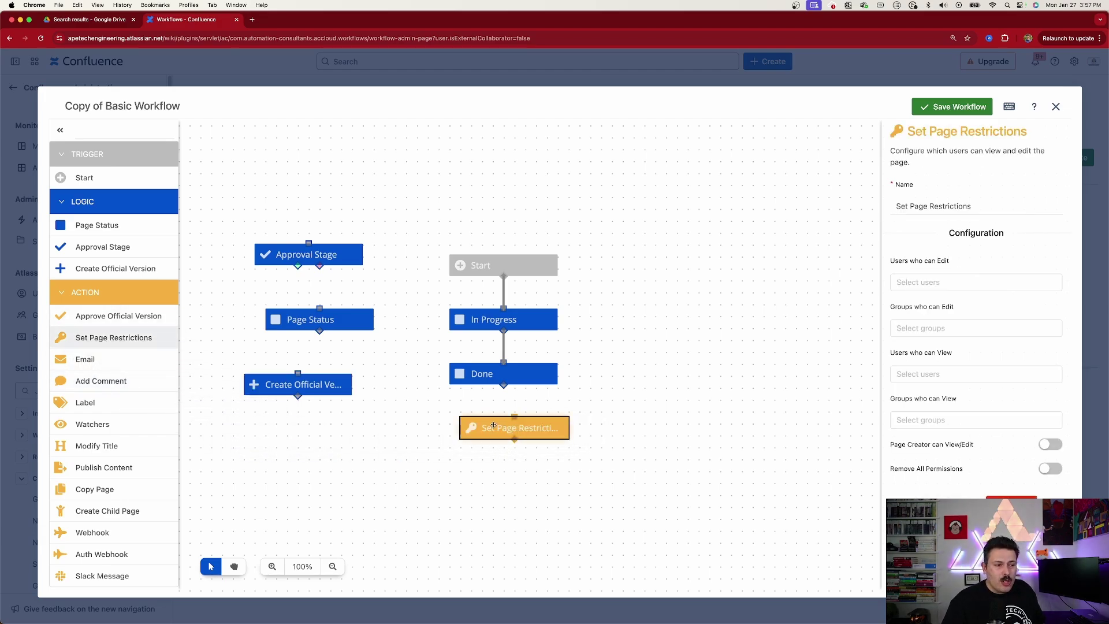
{"action": "left_click_drag", "start_coordinate": [85, 359], "coordinate": [665, 364]}
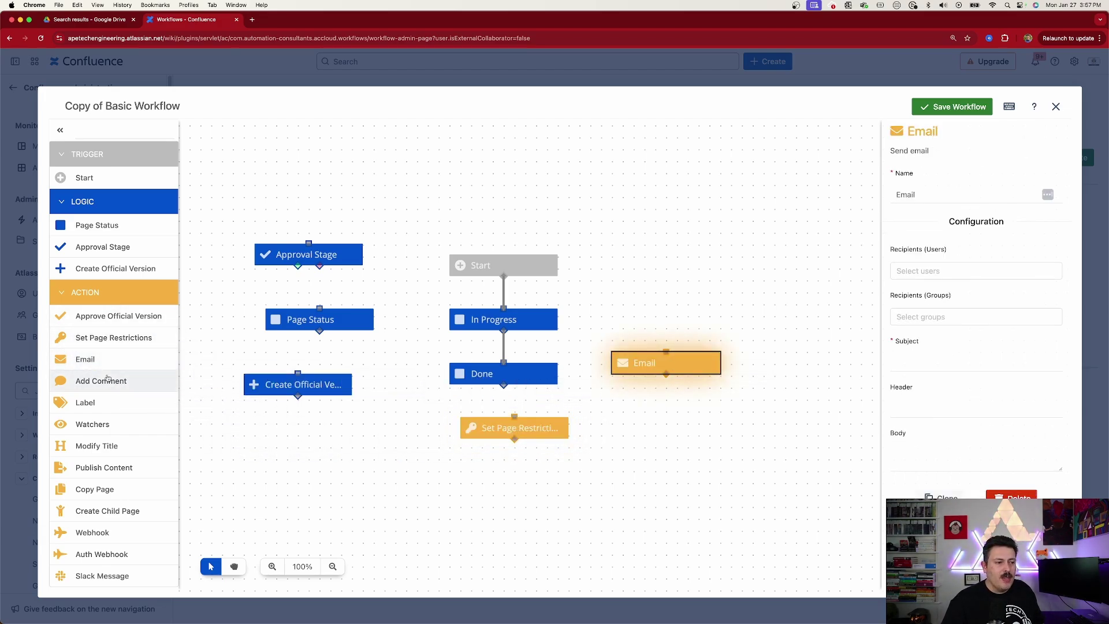
{"action": "left_click_drag", "start_coordinate": [101, 381], "coordinate": [712, 303]}
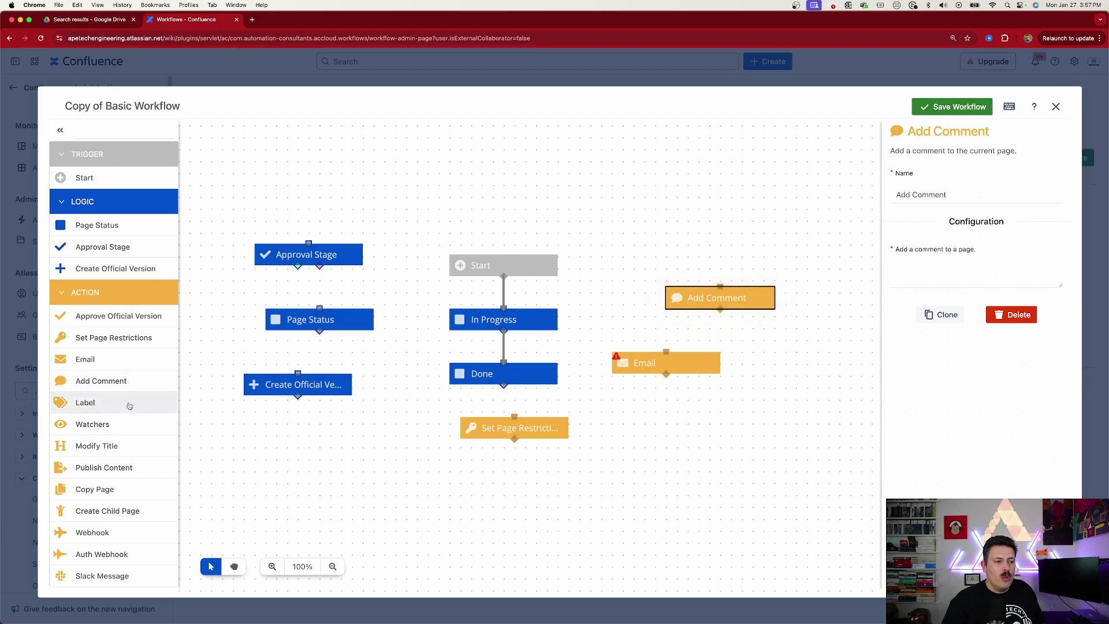
{"action": "left_click_drag", "start_coordinate": [87, 403], "coordinate": [688, 440]}
{"action": "left_click_drag", "start_coordinate": [123, 426], "coordinate": [514, 493]}
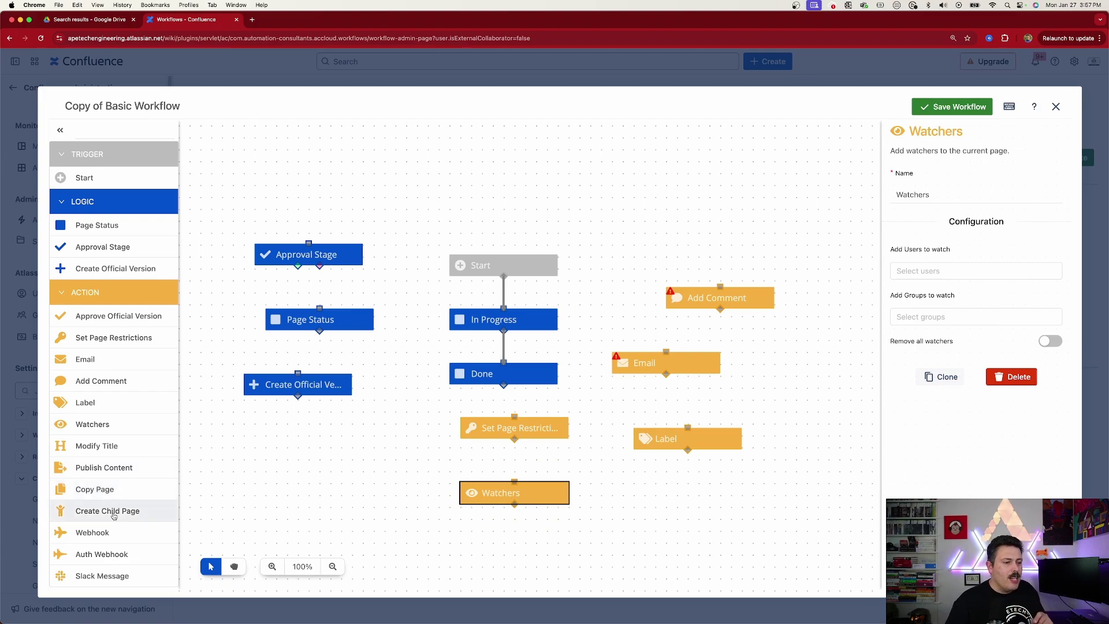
{"action": "left_click_drag", "start_coordinate": [92, 576], "coordinate": [698, 496]}
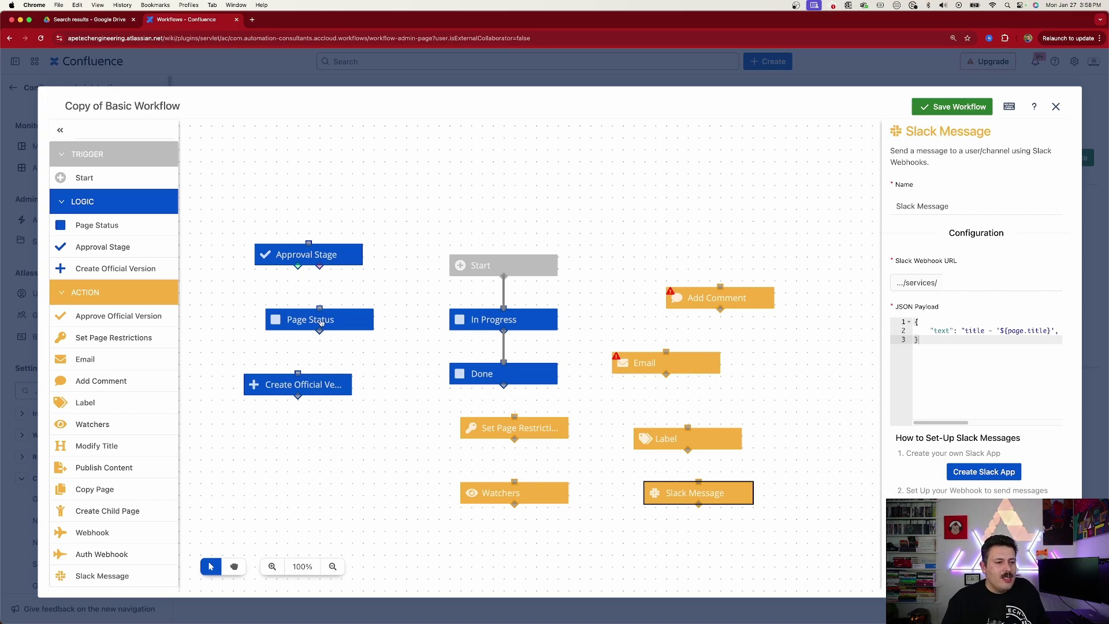
Reposition Add Comment below Create Official Version, chaining Page Status to Add Comment and on to Watchers
{"action": "left_click_drag", "start_coordinate": [320, 339], "coordinate": [450, 498]}
{"action": "left_click", "coordinate": [745, 298]}
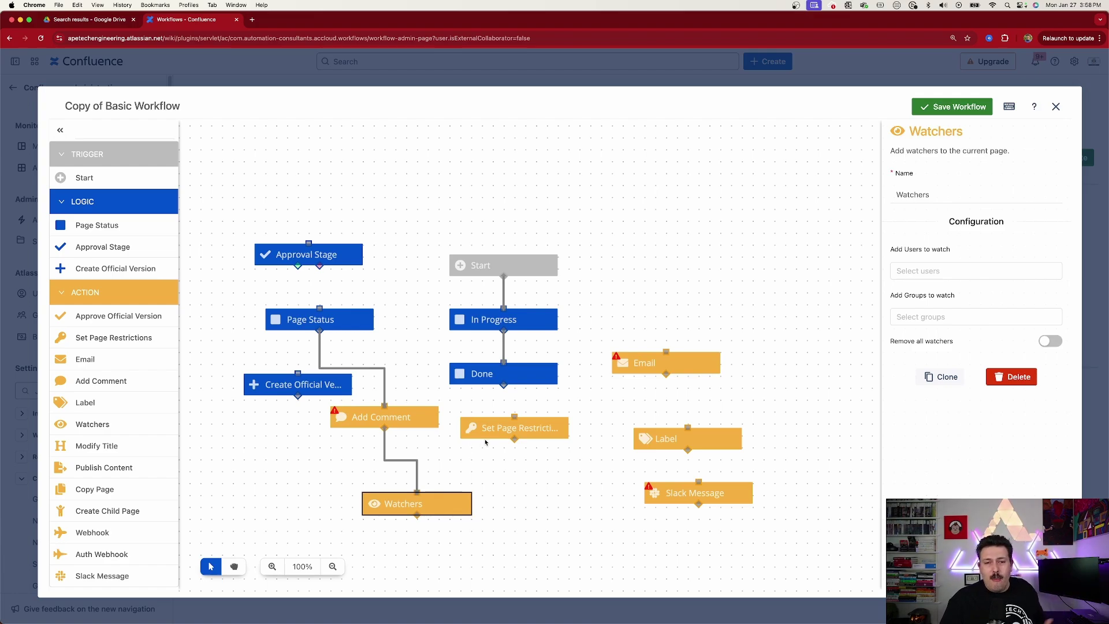
Leave the Copy of Basic Workflow editor and exit administration back to Confluence Home
{"action": "left_click", "coordinate": [1057, 107]}
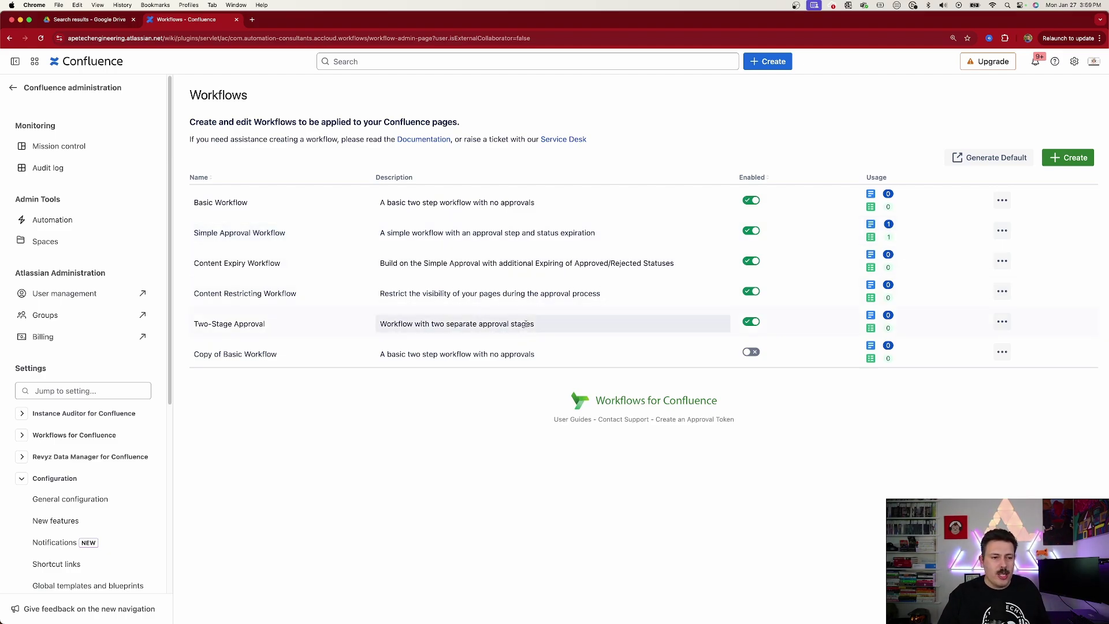
{"action": "left_click", "coordinate": [12, 87]}
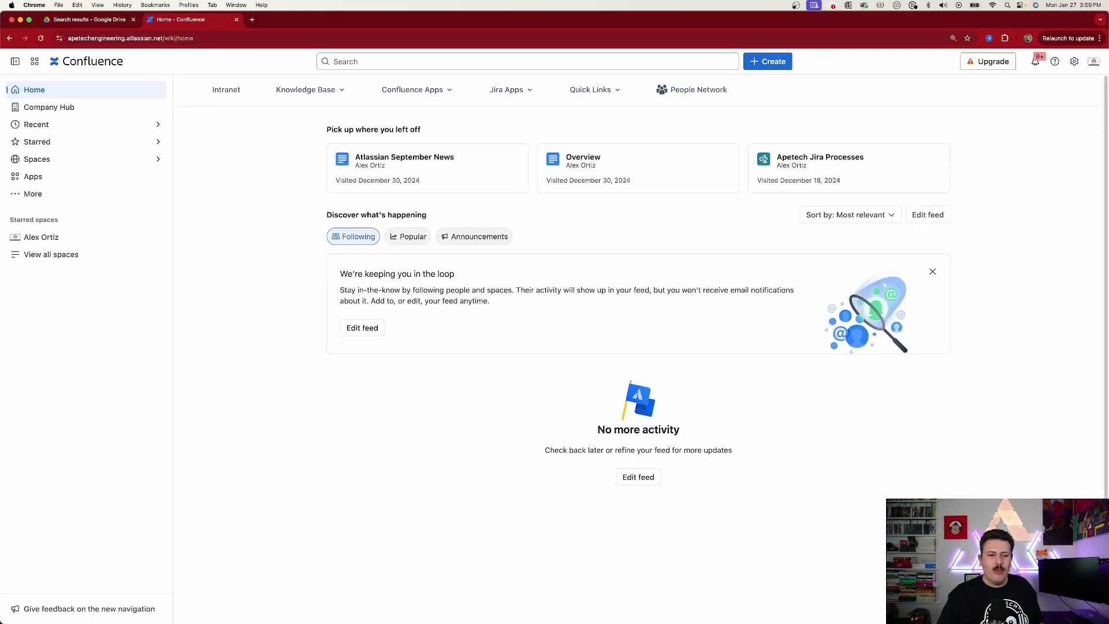
Create a new blank page titled 'This is our trip to Disneyland'
{"action": "left_click", "coordinate": [781, 63]}
{"action": "left_click", "coordinate": [800, 90]}
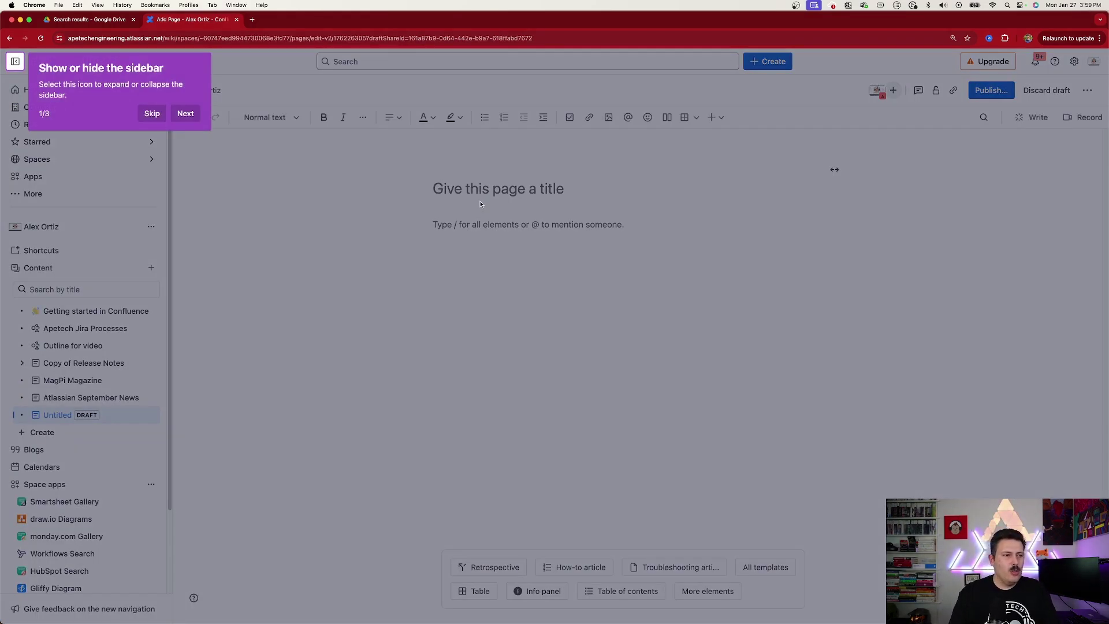
{"action": "left_click", "coordinate": [152, 113]}
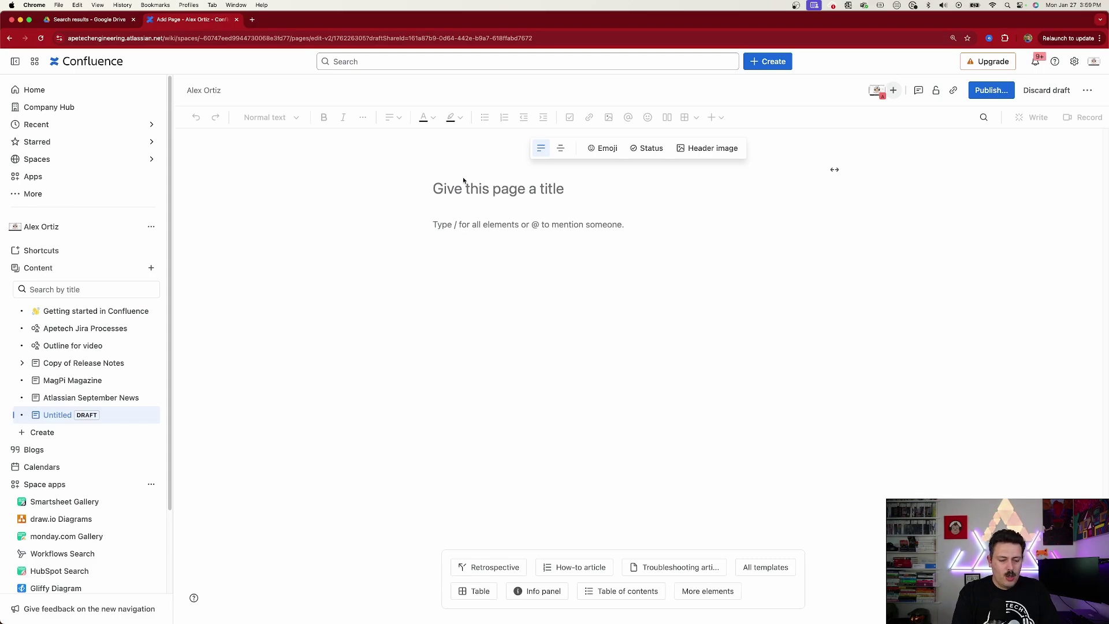
{"action": "type", "text": "This is our tr"}
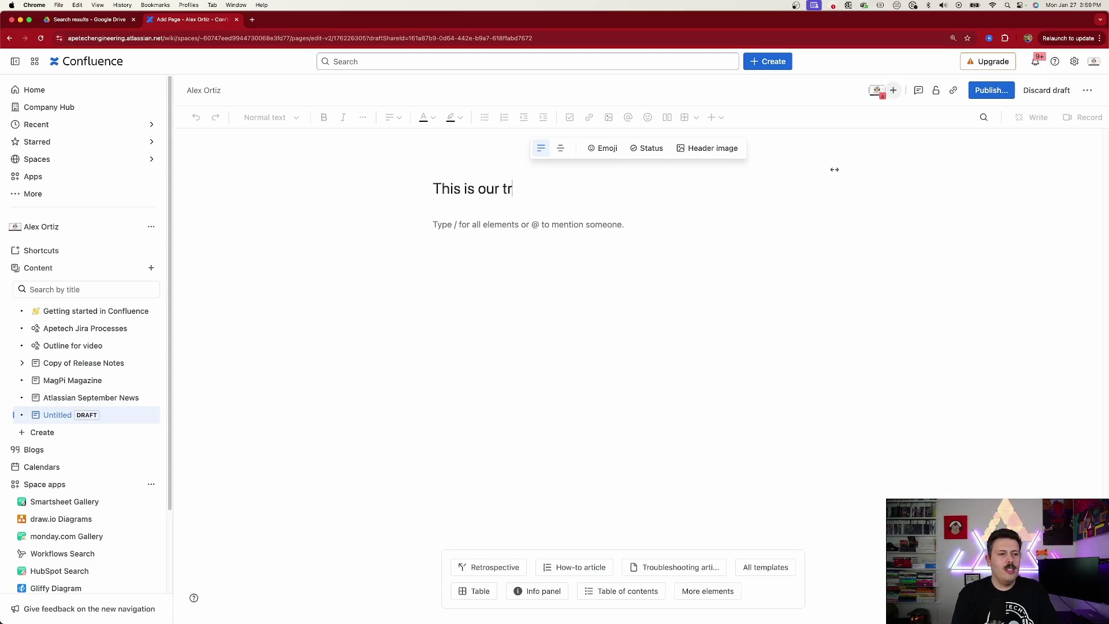
{"action": "type", "text": "ip to Disneyland"}
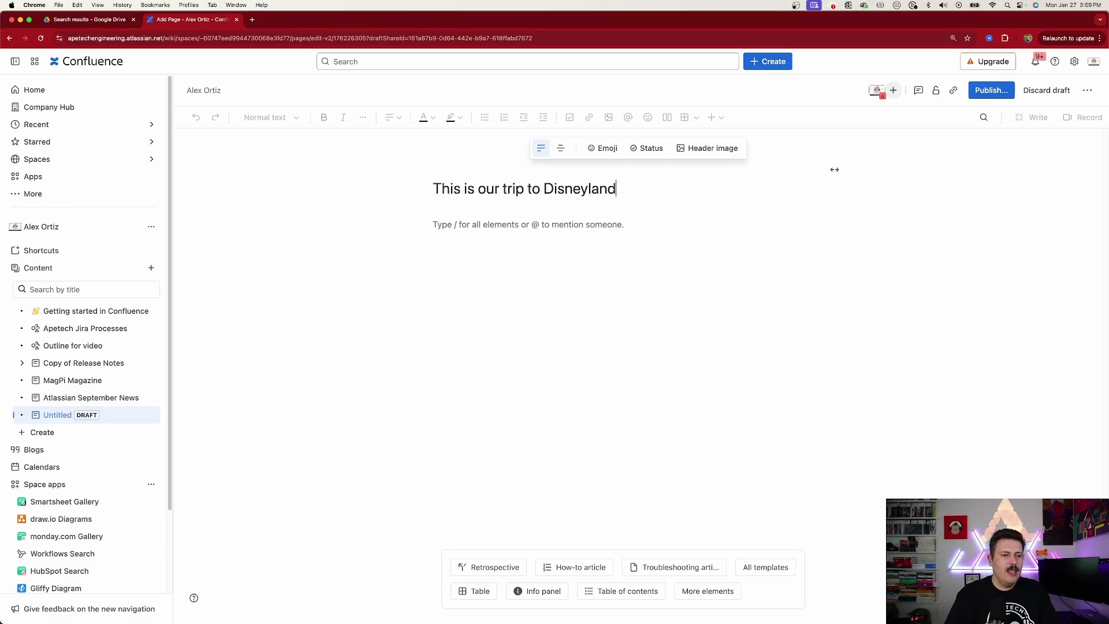
Write the body lines 'Agenda for our trip', 'Collect pins' and 'Eat a lot of good food.'
{"action": "left_click", "coordinate": [438, 224]}
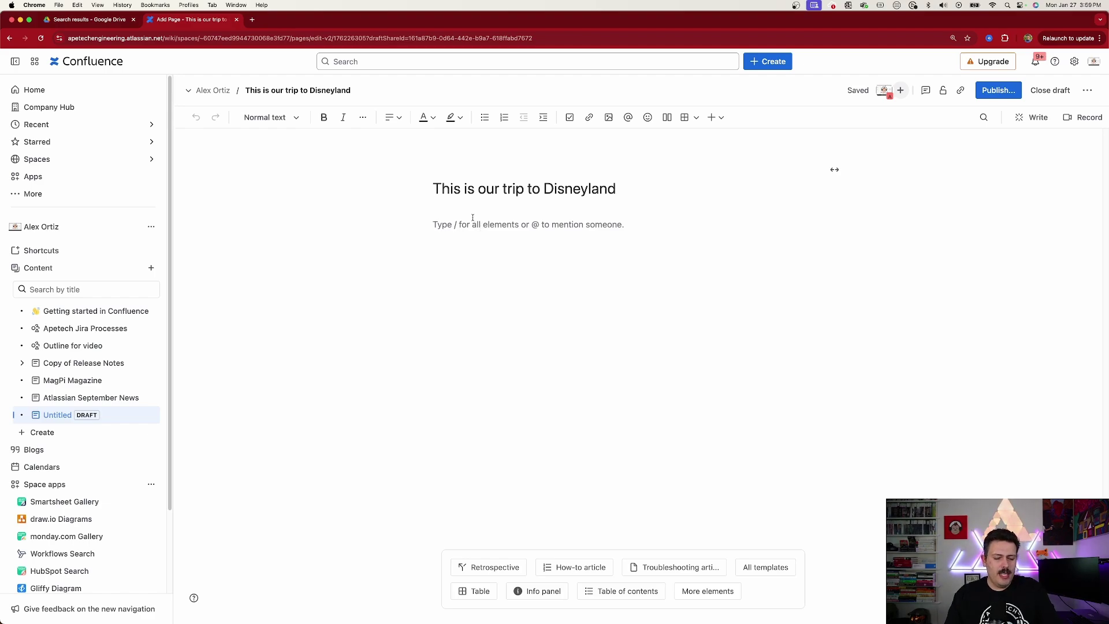
{"action": "type", "text": "Agenda for our trip"}
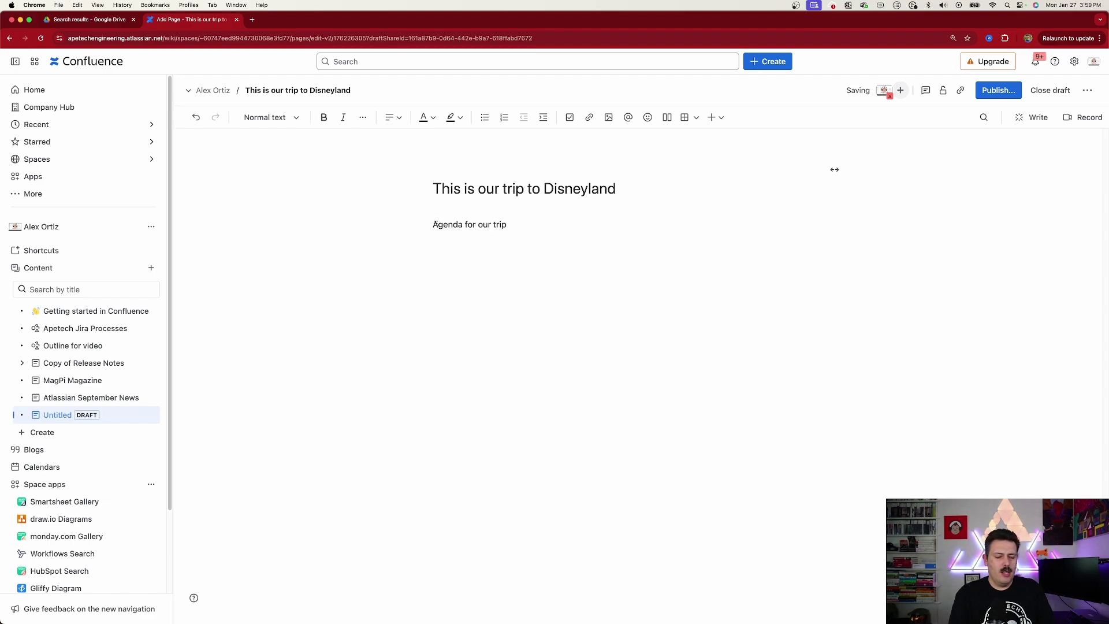
{"action": "key", "text": "Return"}
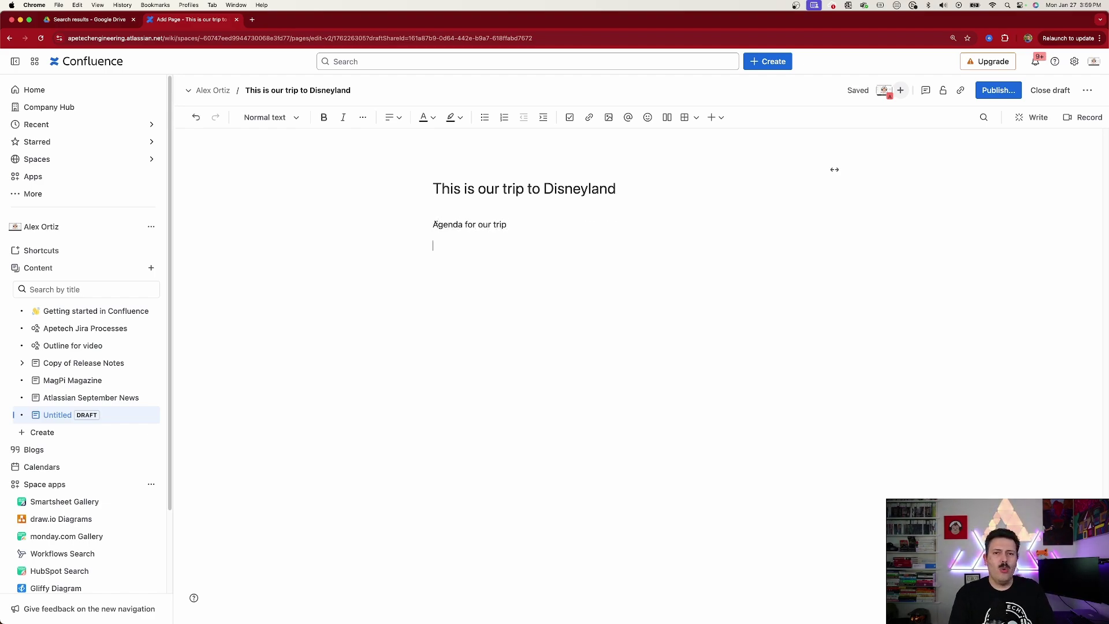
{"action": "type", "text": "Collect pins"}
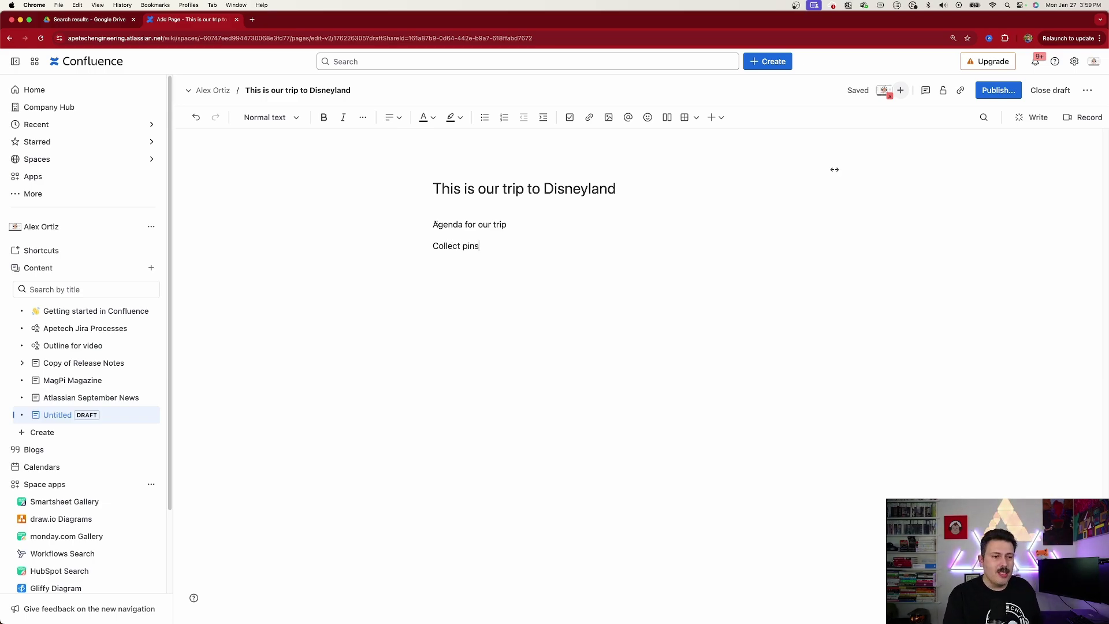
{"action": "key", "text": "Return"}
{"action": "type", "text": "Eat a lot"}
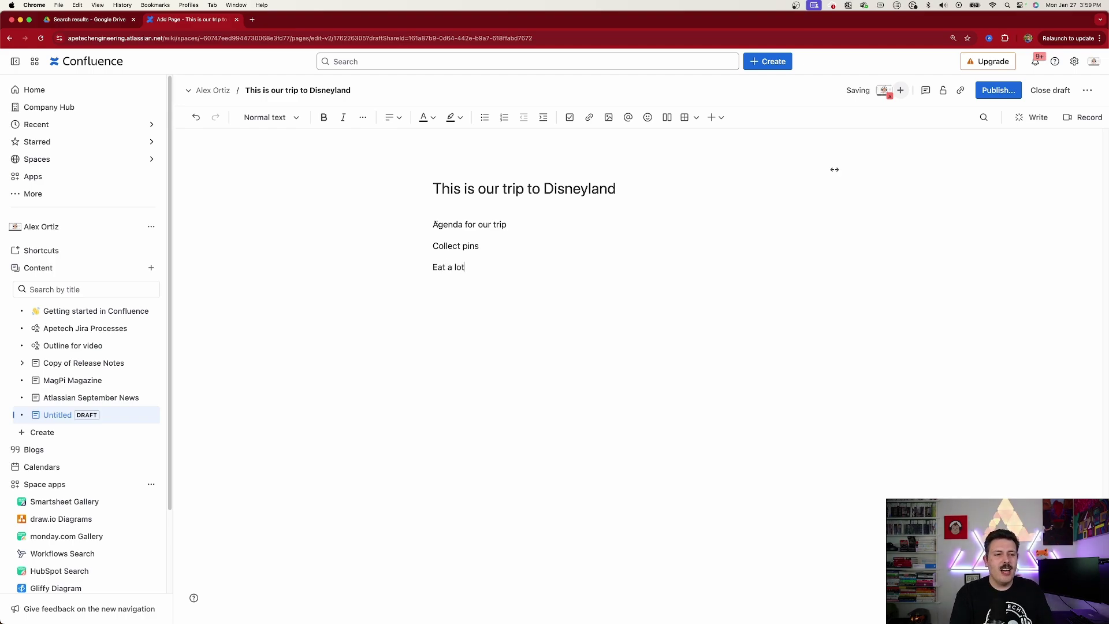
{"action": "type", "text": " of good food."}
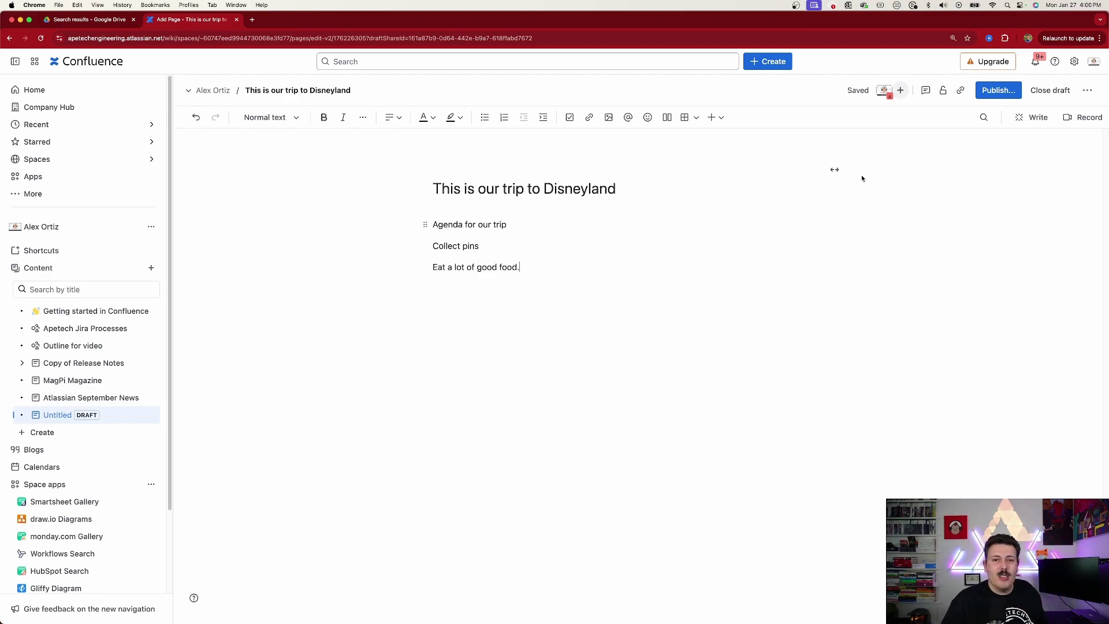
Publish the Disneyland page and zoom the browser in
{"action": "left_click", "coordinate": [998, 90]}
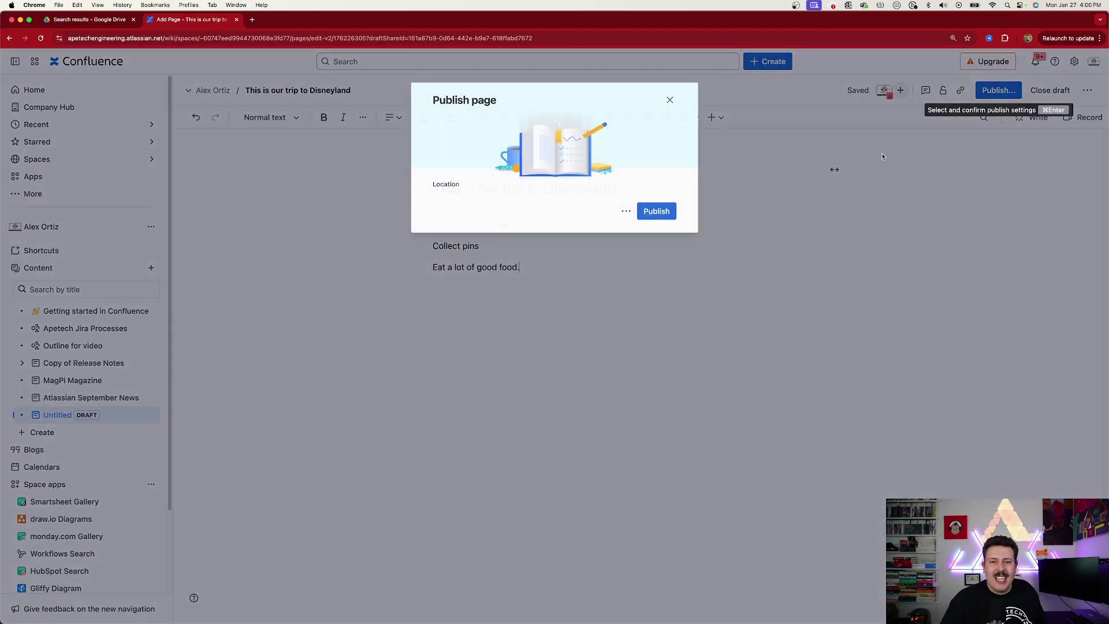
{"action": "left_click", "coordinate": [648, 233]}
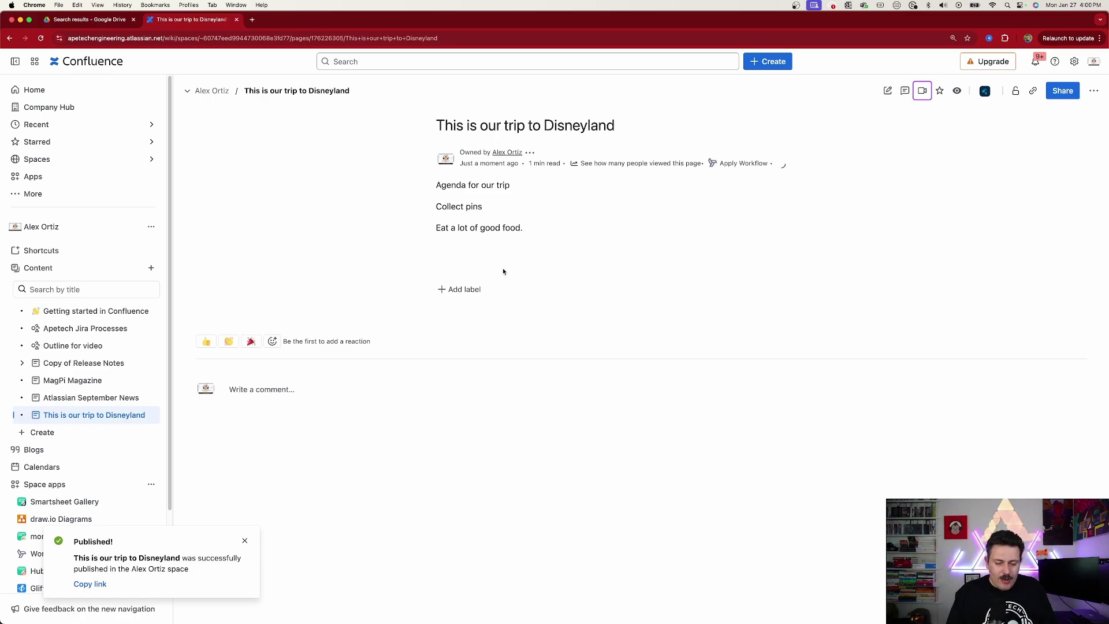
{"action": "key", "text": "super+equal"}
{"action": "key", "text": "super+equal"}
{"action": "key", "text": "super+equal"}
{"action": "key", "text": "super+equal"}
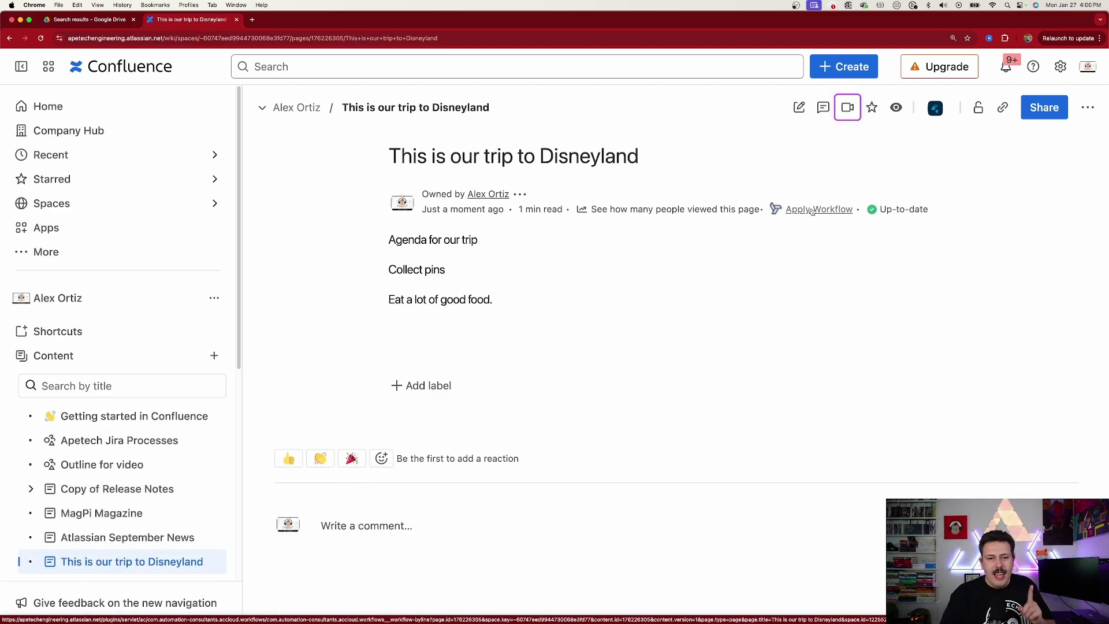
Apply the Simple Approval Workflow to the Disneyland page from its byline
{"action": "left_click", "coordinate": [812, 210]}
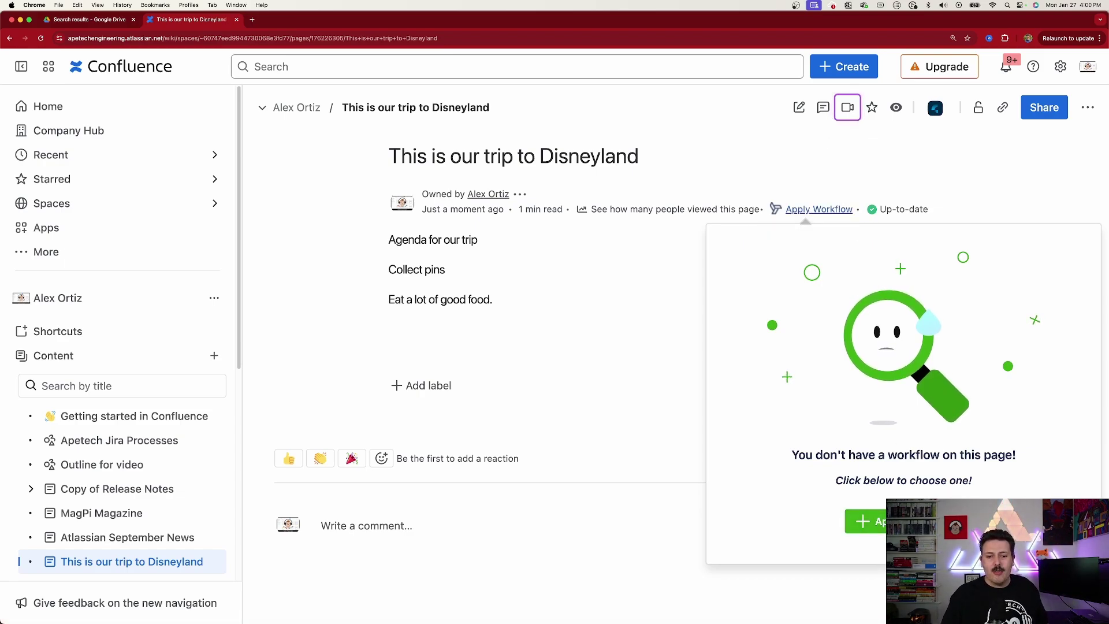
{"action": "left_click", "coordinate": [883, 523]}
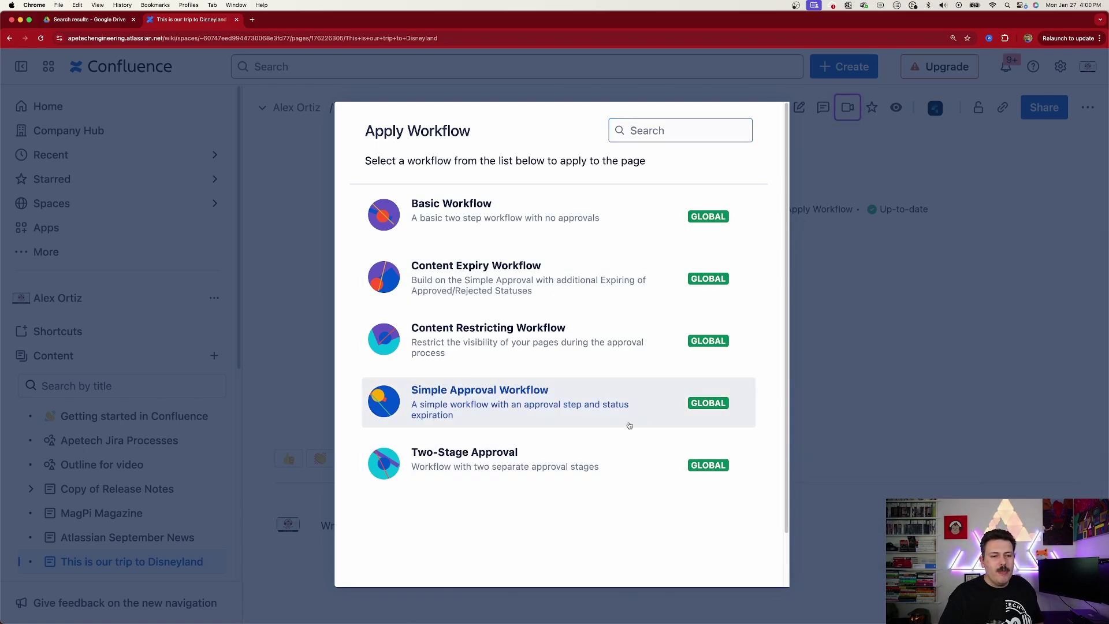
{"action": "left_click", "coordinate": [724, 406]}
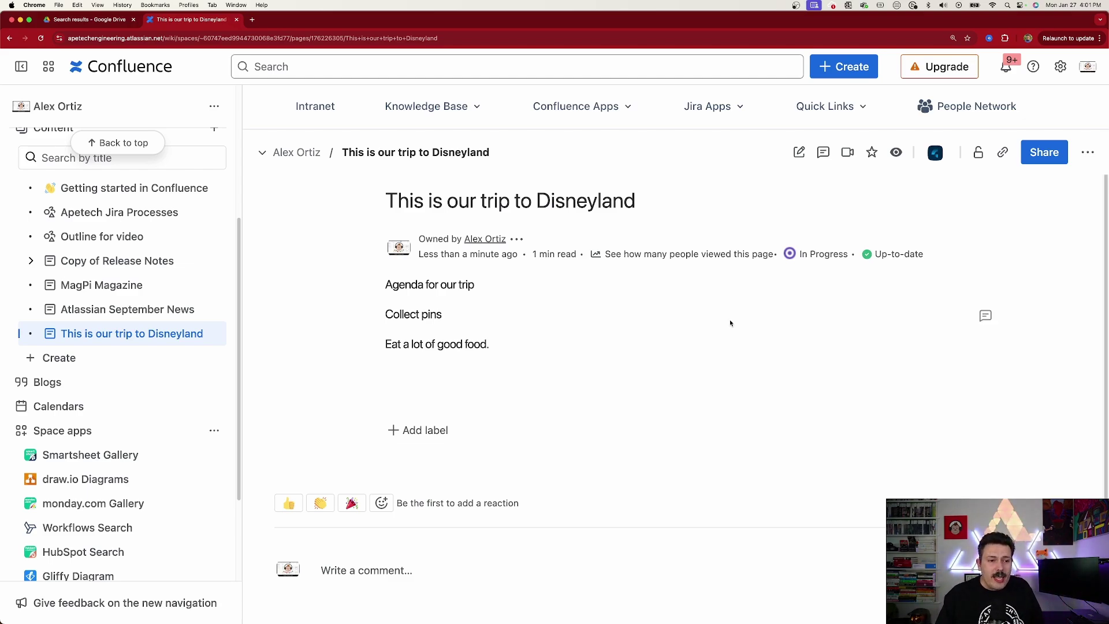
Transition the Disneyland page's workflow status from In Progress to In Approval
{"action": "left_click", "coordinate": [820, 255]}
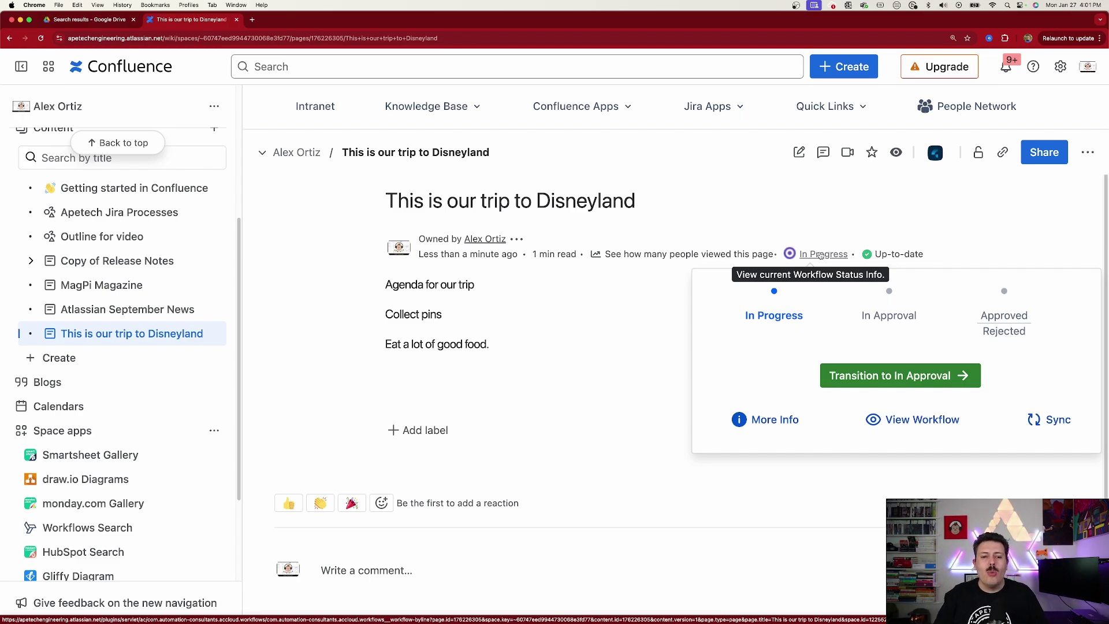
{"action": "left_click", "coordinate": [917, 379]}
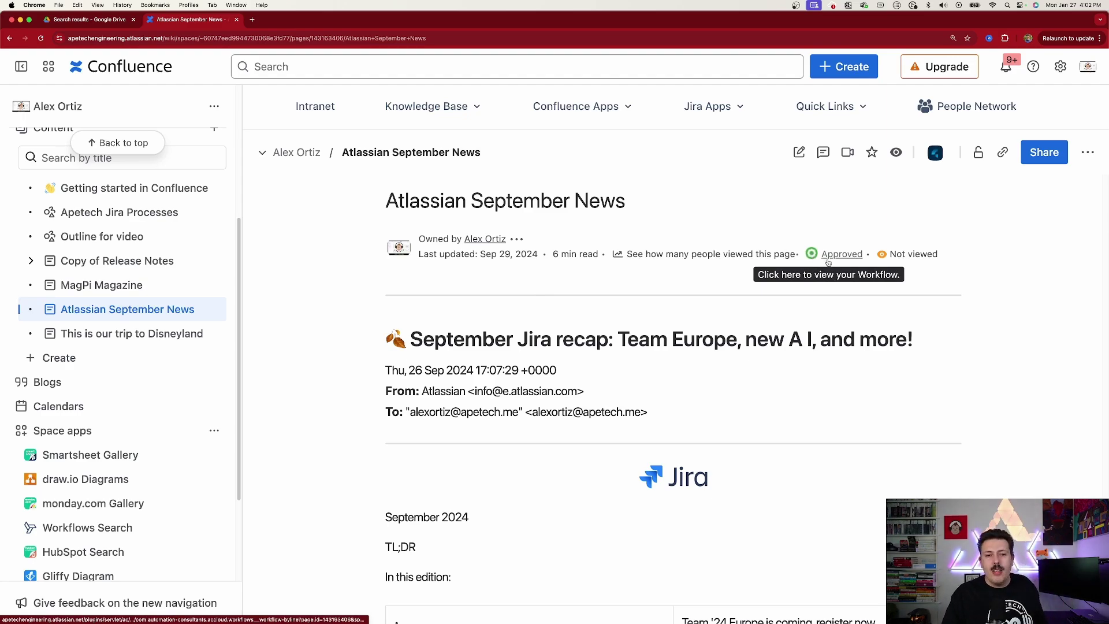
View the Approved status (expires Jan-29-2025) on Atlassian September News and request More Info
{"action": "left_click", "coordinate": [833, 256]}
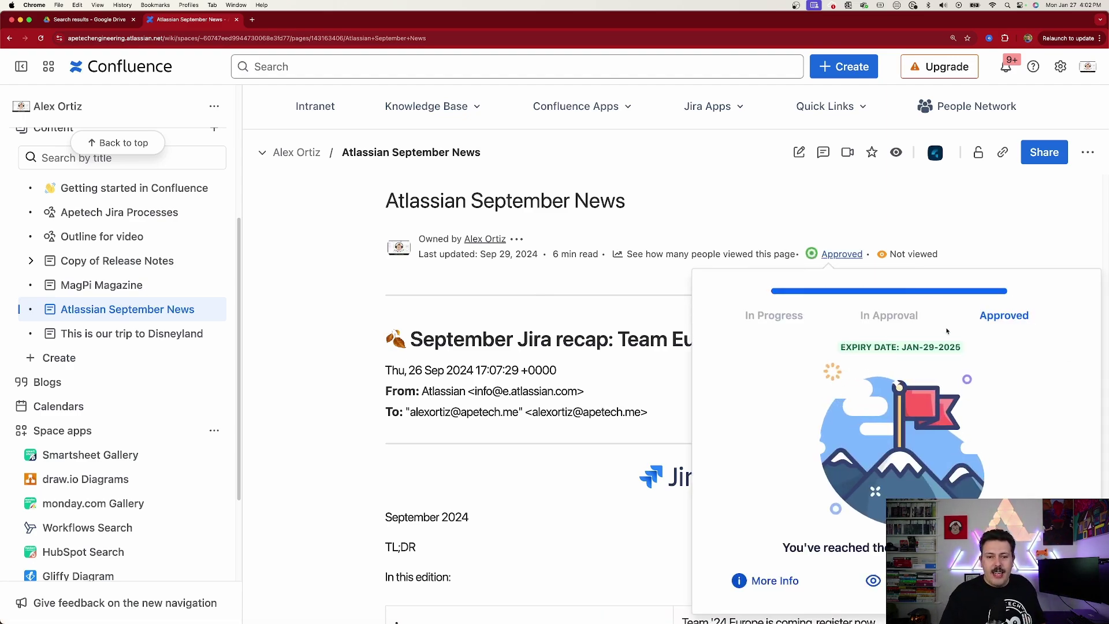
{"action": "scroll", "coordinate": [977, 338], "scroll_direction": "down", "scroll_amount": 1}
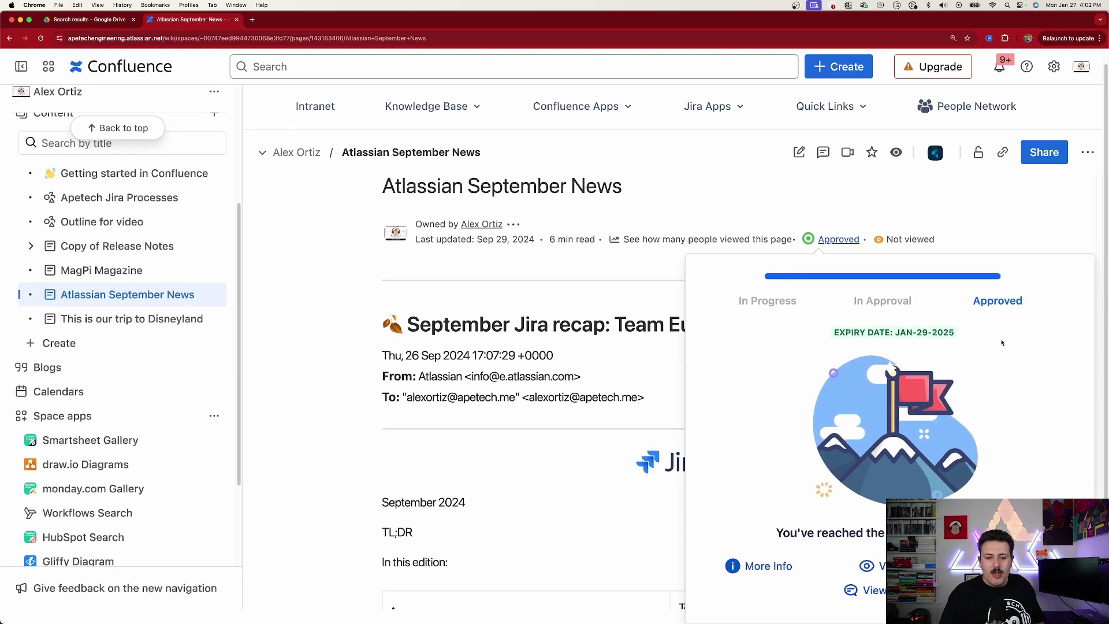
{"action": "left_click", "coordinate": [762, 566]}
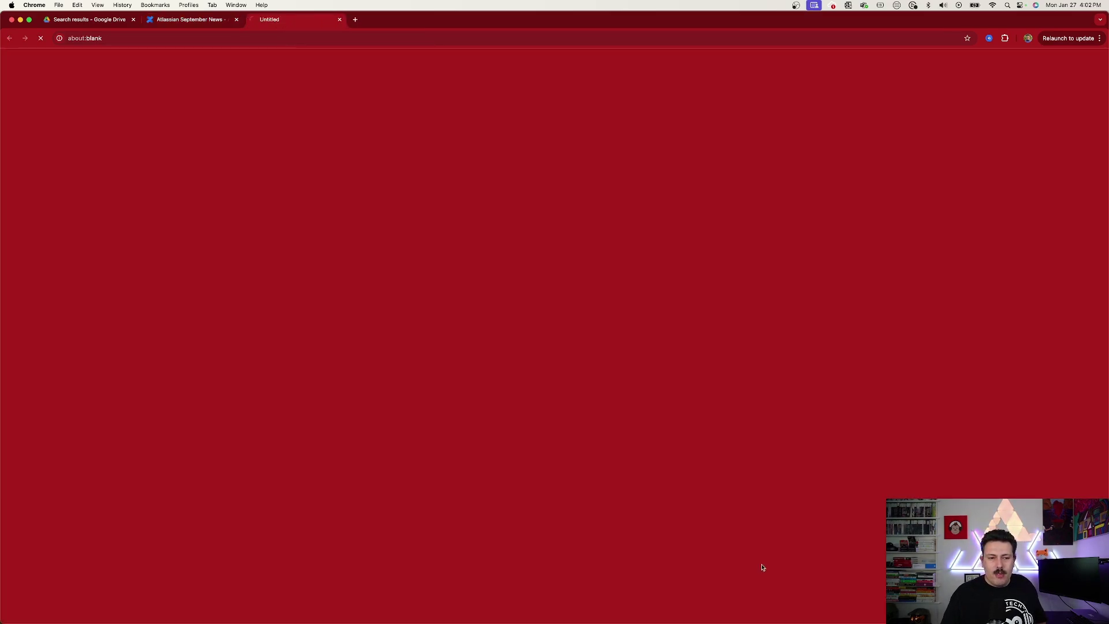